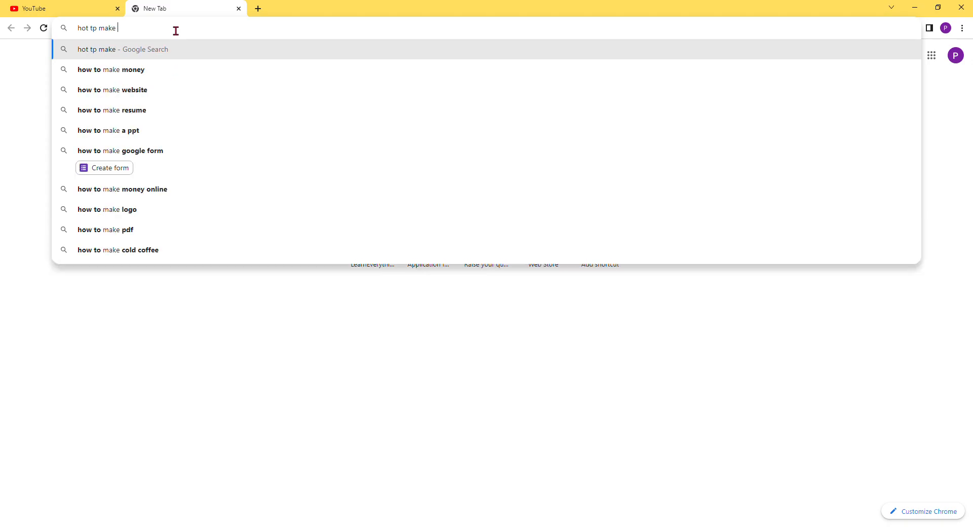
Step: Search the web for "hot tp make websites using google" and look through the results
{"action": "type", "text": "bsites"}
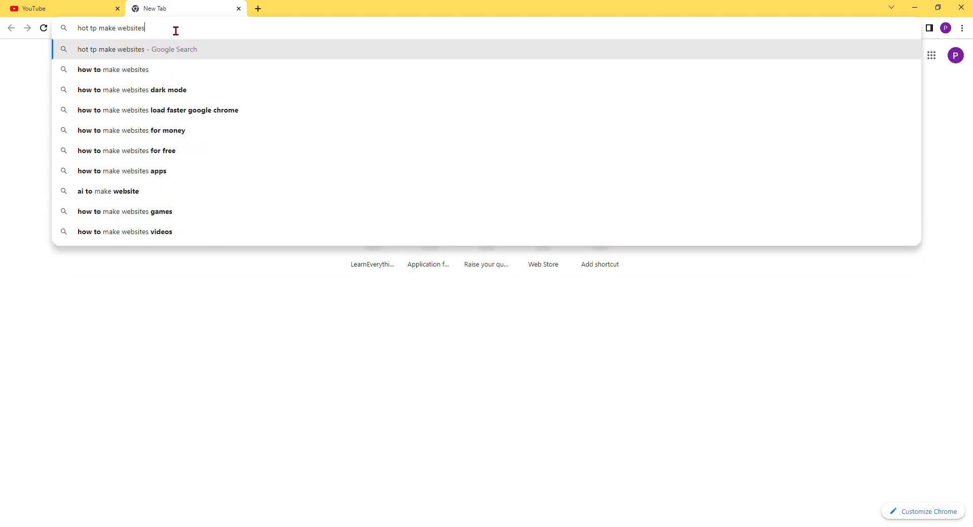
{"action": "type", "text": " usn="}
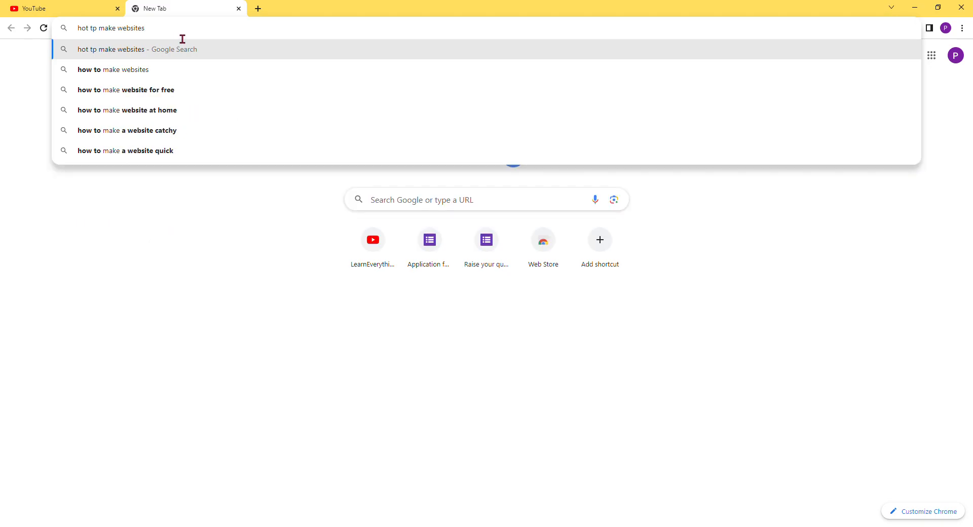
{"action": "key", "text": "BackSpace"}
{"action": "key", "text": "BackSpace"}
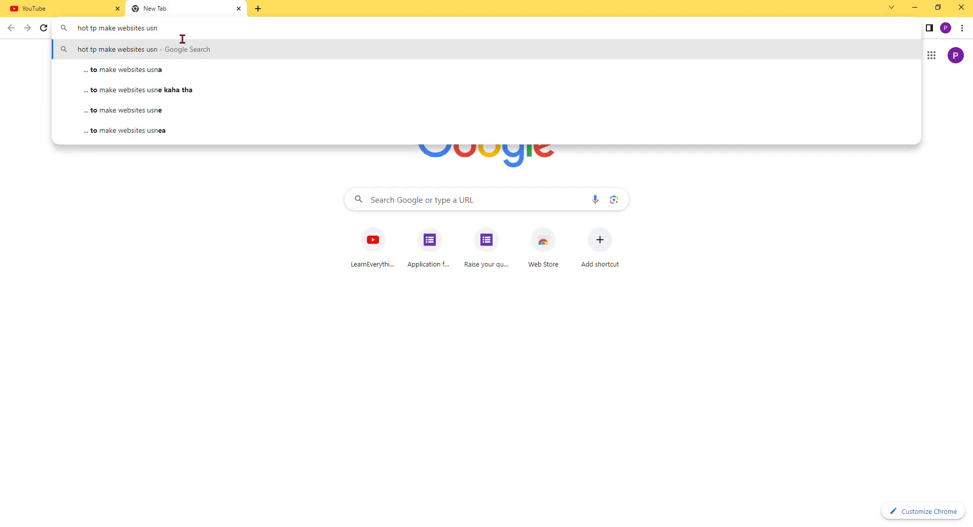
{"action": "type", "text": "ing"}
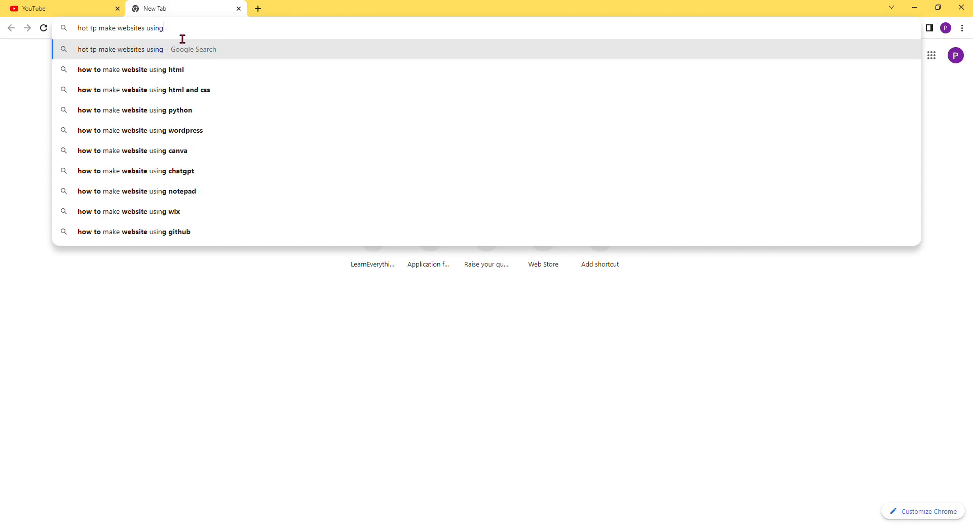
{"action": "type", "text": " google"}
{"action": "key", "text": "Return"}
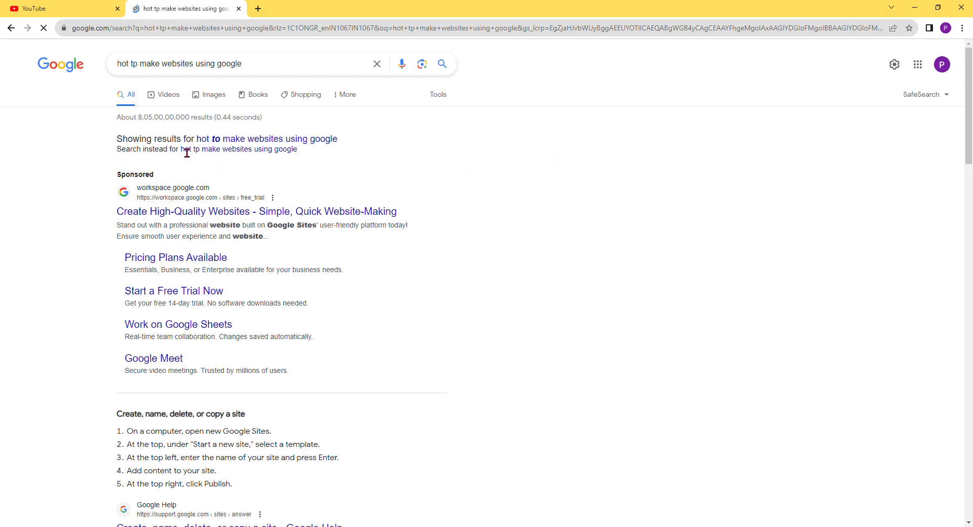
{"action": "scroll", "coordinate": [188, 213], "scroll_direction": "down", "scroll_amount": 5}
{"action": "scroll", "coordinate": [139, 218], "scroll_direction": "down", "scroll_amount": 5}
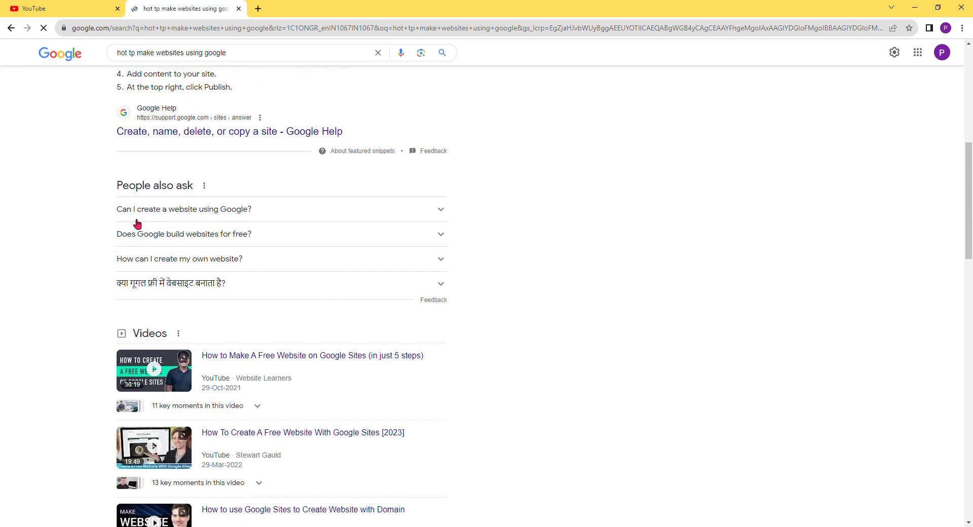
{"action": "scroll", "coordinate": [133, 221], "scroll_direction": "down", "scroll_amount": 5}
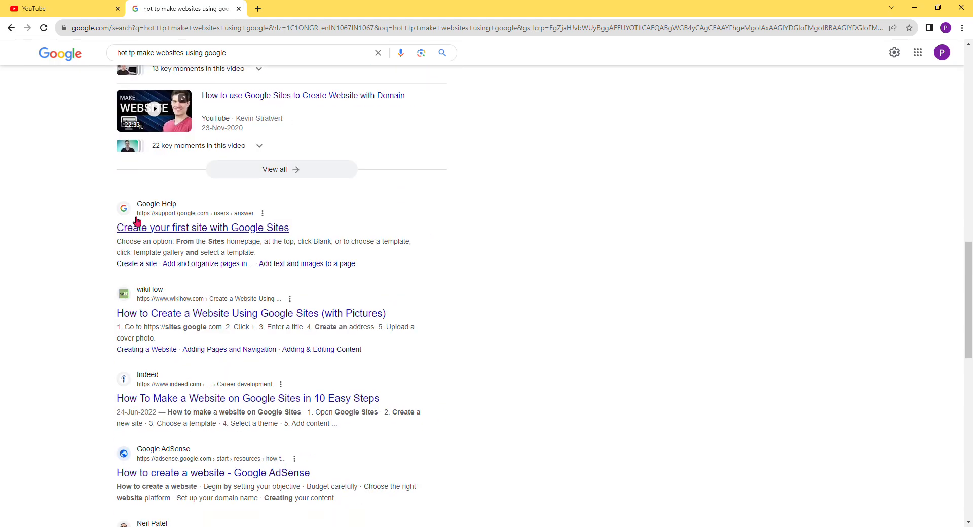
{"action": "scroll", "coordinate": [134, 218], "scroll_direction": "up", "scroll_amount": 16}
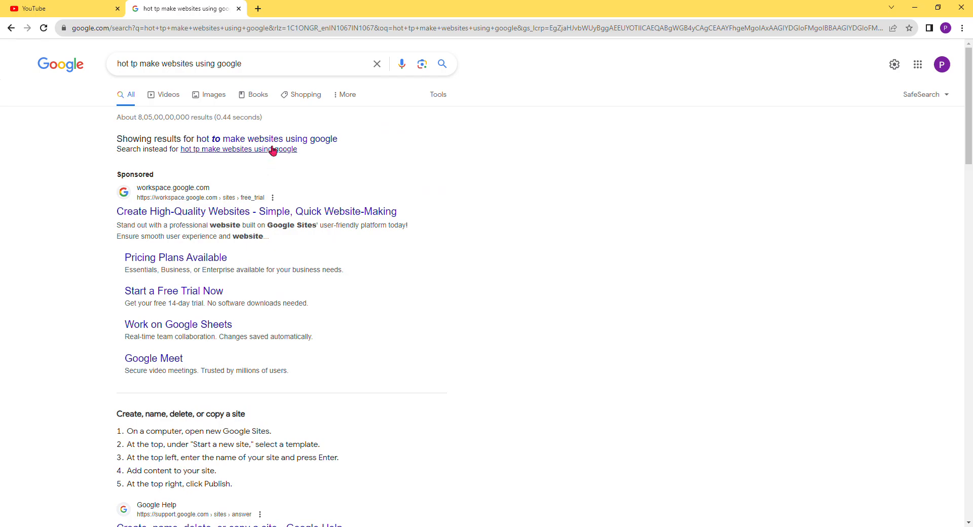
Step: Search for "google sites" instead and open the sites.google.com result
{"action": "left_click_drag", "start_coordinate": [248, 64], "coordinate": [7, 77]}
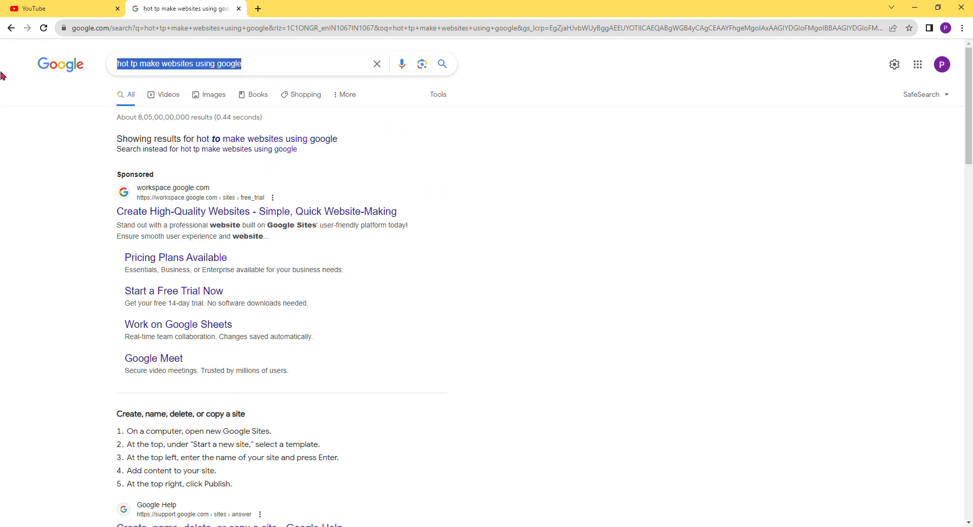
{"action": "type", "text": "google sites"}
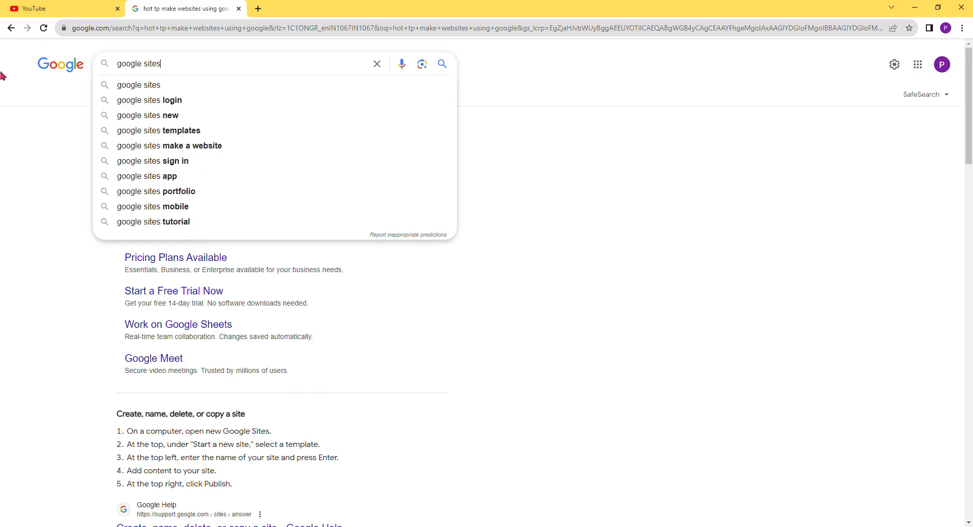
{"action": "key", "text": "Return"}
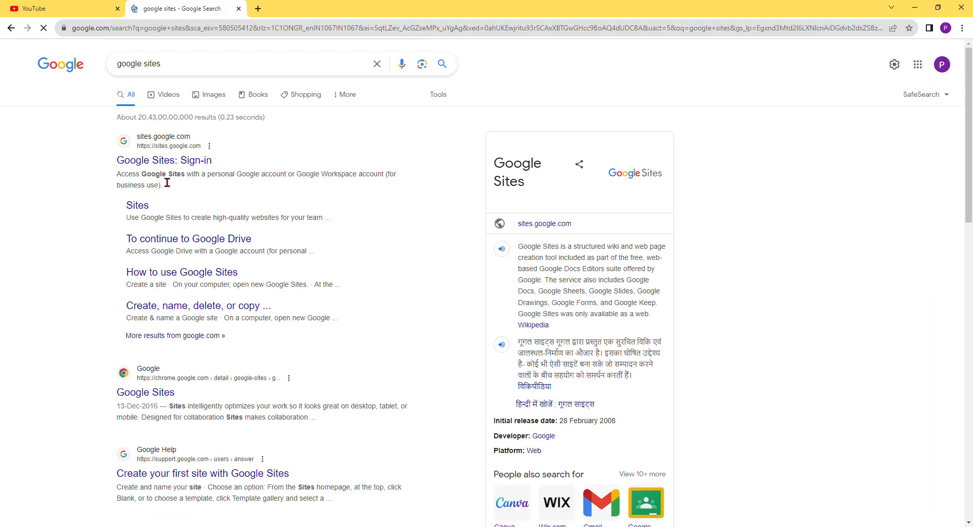
{"action": "left_click_drag", "start_coordinate": [114, 160], "coordinate": [167, 144]}
{"action": "left_click", "coordinate": [172, 140]}
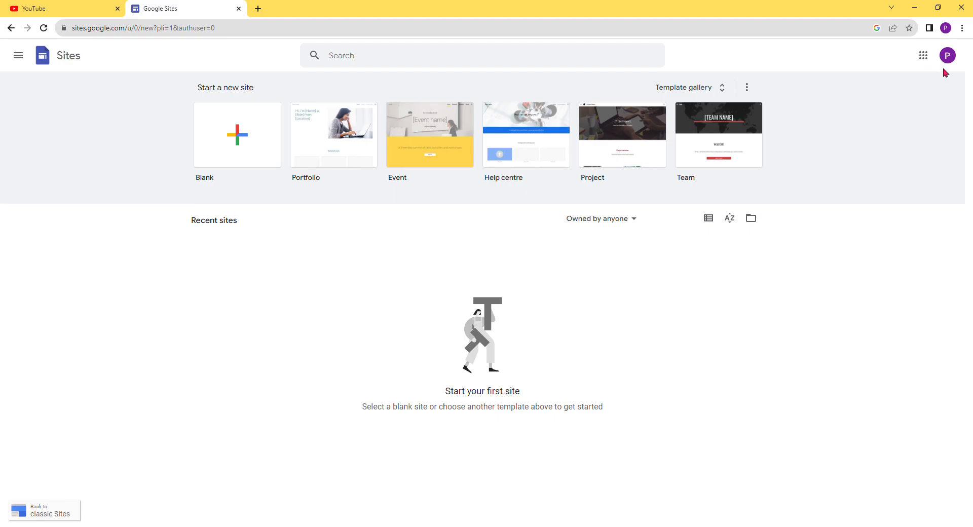
Step: Look through the template gallery and start a new site from the Blank template
{"action": "left_click", "coordinate": [729, 88]}
{"action": "scroll", "coordinate": [549, 213], "scroll_direction": "down", "scroll_amount": 5}
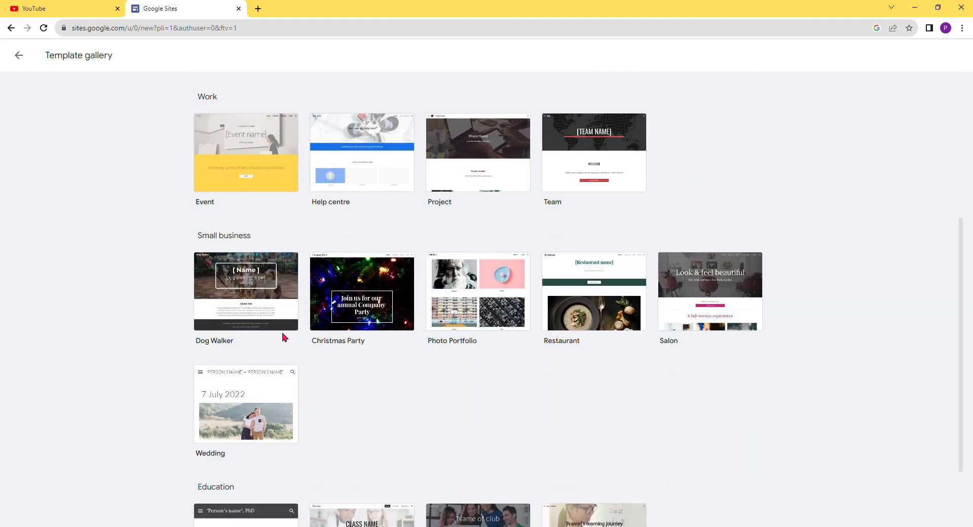
{"action": "scroll", "coordinate": [282, 331], "scroll_direction": "up", "scroll_amount": 5}
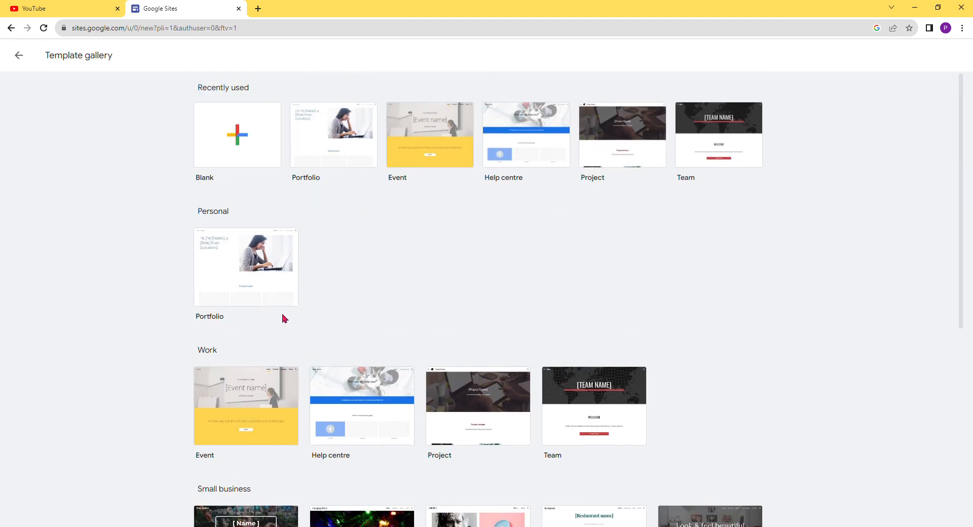
{"action": "left_click", "coordinate": [228, 144]}
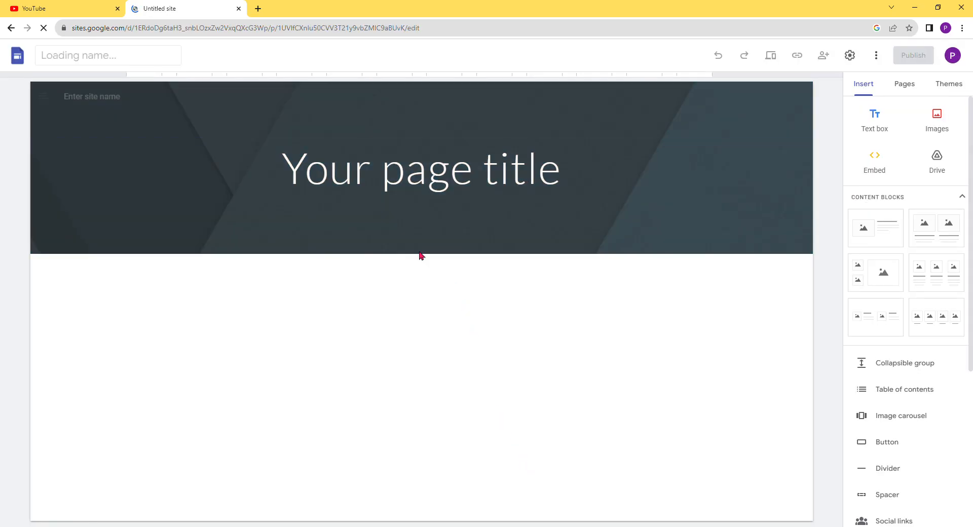
Step: Select the placeholder page title in the header and skip the introductory tour
{"action": "left_click", "coordinate": [404, 174]}
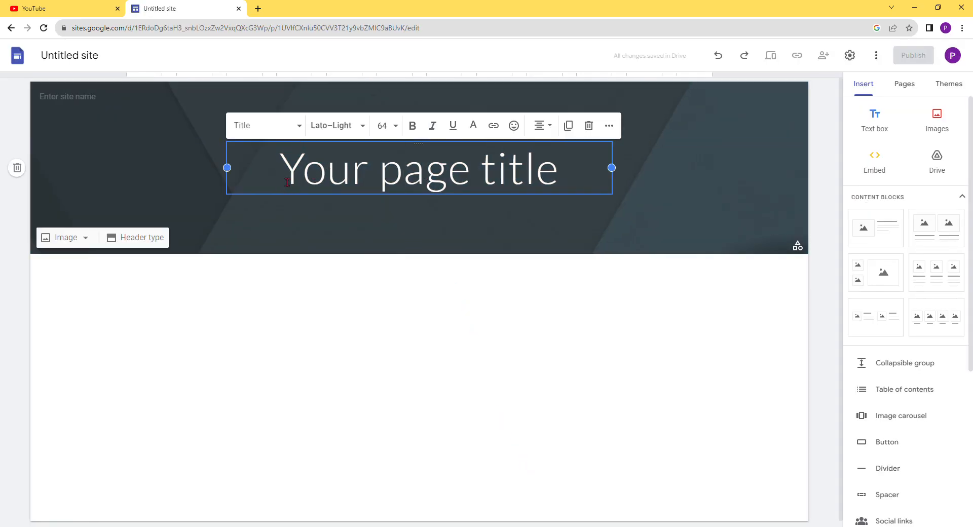
{"action": "left_click_drag", "start_coordinate": [281, 178], "coordinate": [562, 194]}
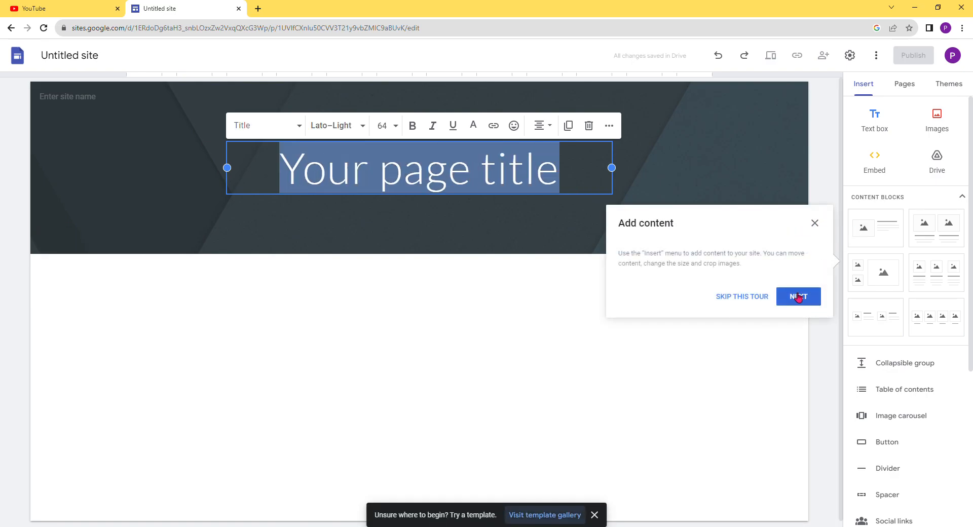
{"action": "left_click", "coordinate": [747, 302]}
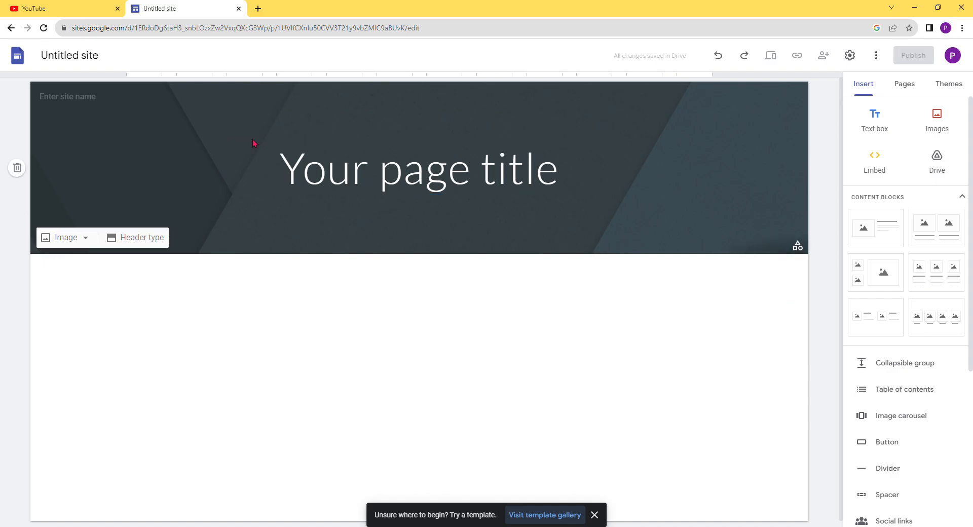
Step: Replace the placeholder page title in the header with "Learn Everthing"
{"action": "double_click", "coordinate": [311, 177]}
{"action": "triple_click", "coordinate": [313, 176]}
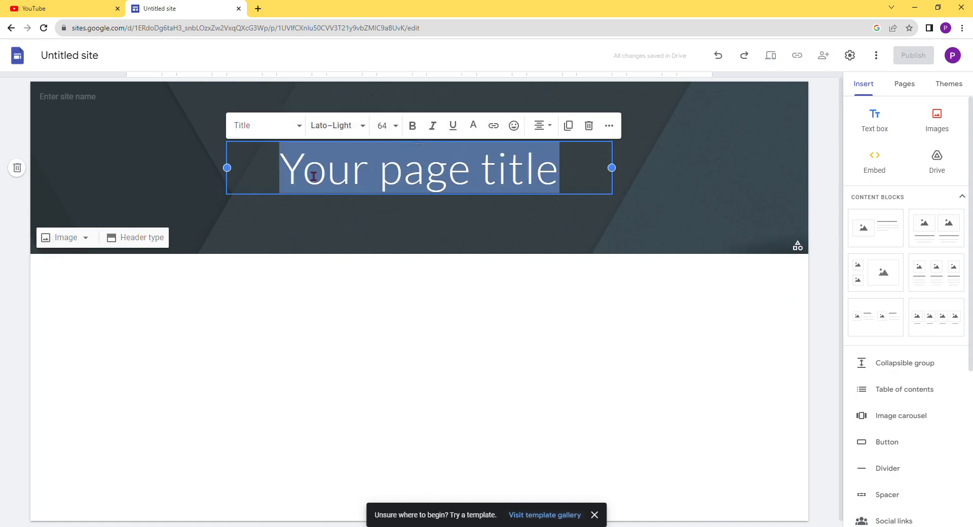
{"action": "type", "text": "lear"}
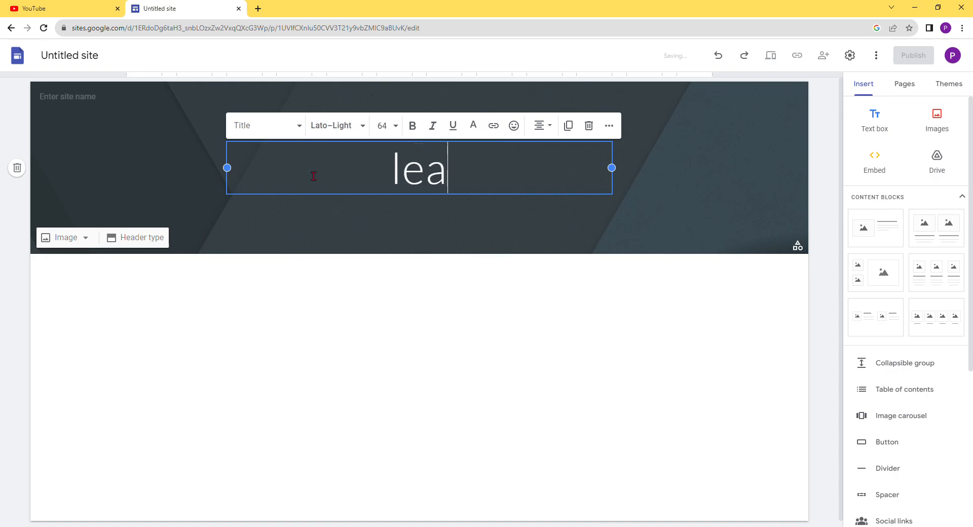
{"action": "key", "text": "BackSpace"}
{"action": "key", "text": "BackSpace"}
{"action": "key", "text": "BackSpace"}
{"action": "key", "text": "BackSpace"}
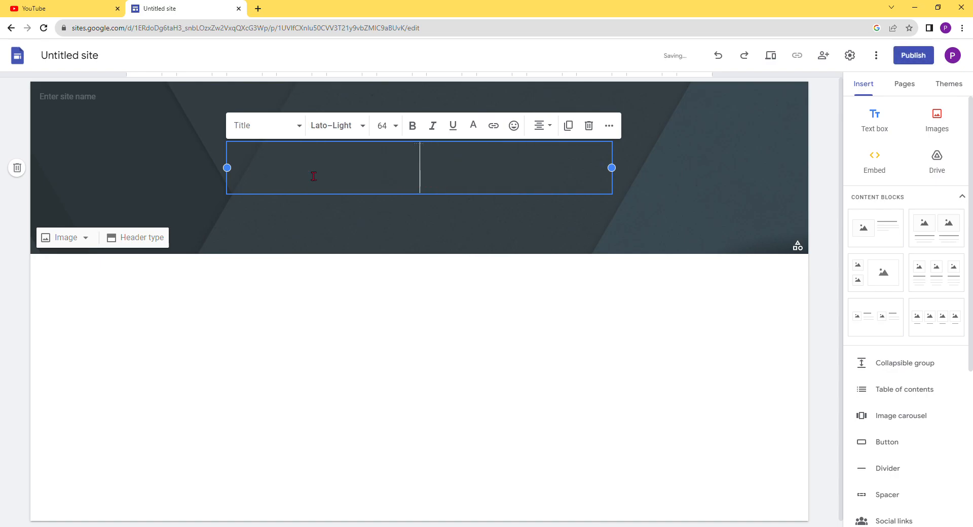
{"action": "type", "text": "Learn "}
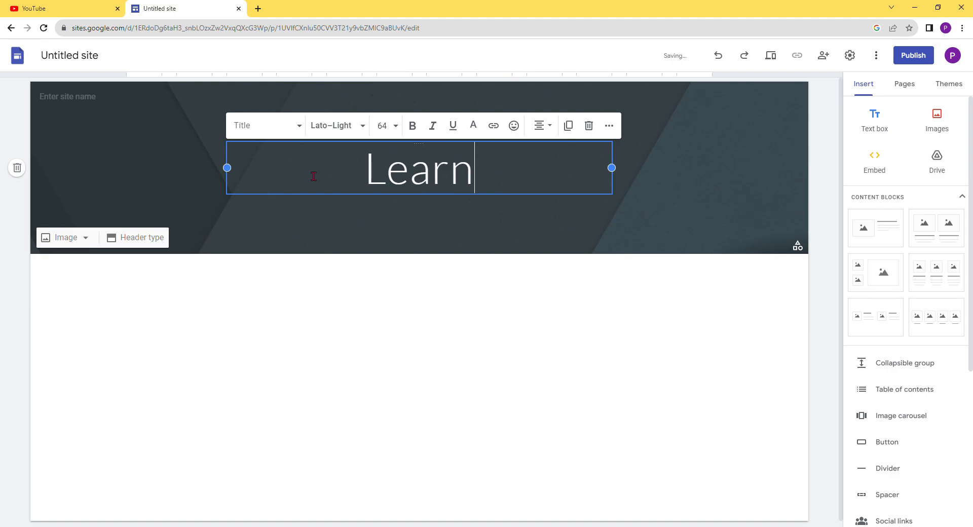
{"action": "type", "text": "Evert"}
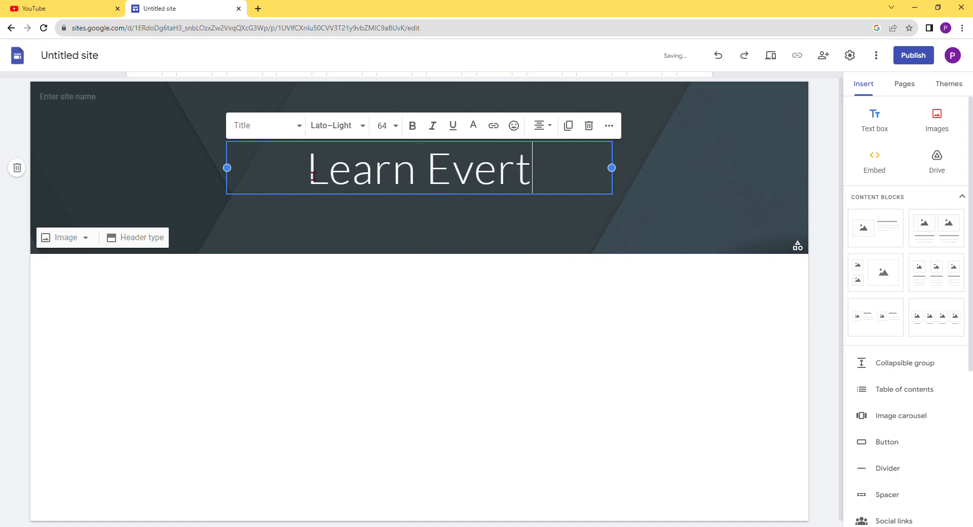
{"action": "type", "text": "hing"}
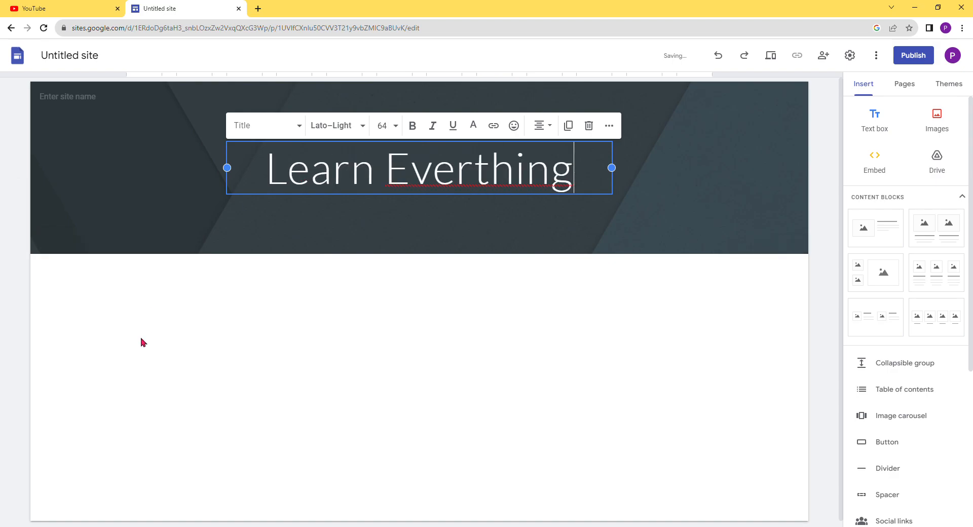
{"action": "left_click", "coordinate": [203, 322]}
Step: Start inserting an image carousel into the page to open its image selection dialog
{"action": "mouse_move", "coordinate": [63, 124]}
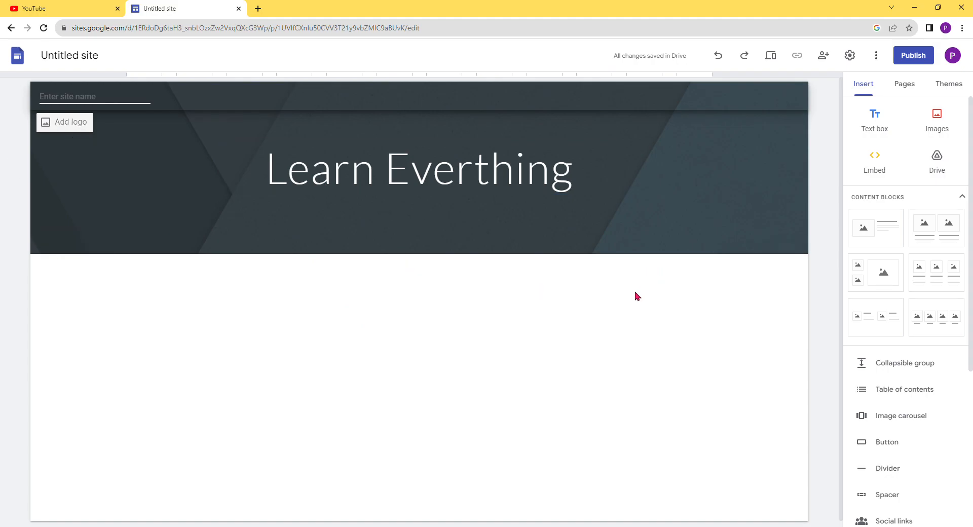
{"action": "scroll", "coordinate": [635, 292], "scroll_direction": "down", "scroll_amount": 1}
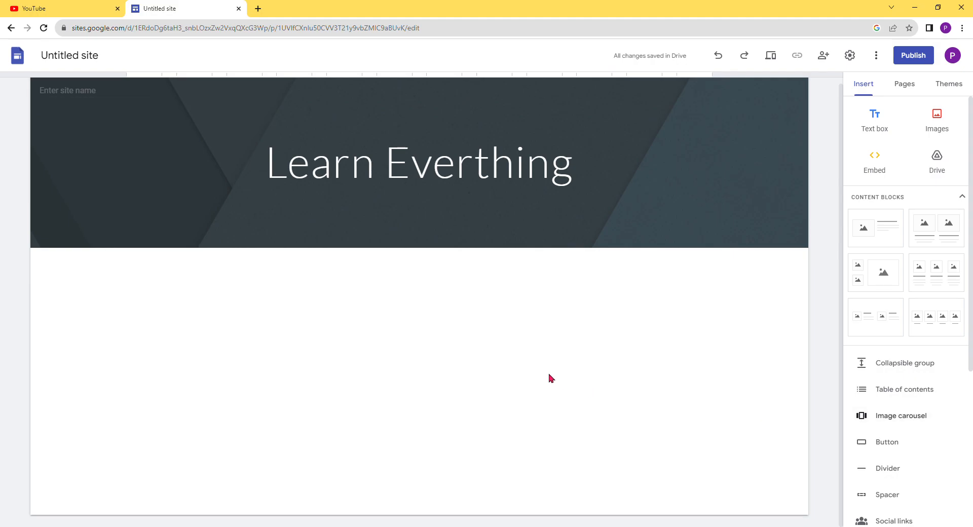
{"action": "left_click", "coordinate": [895, 417]}
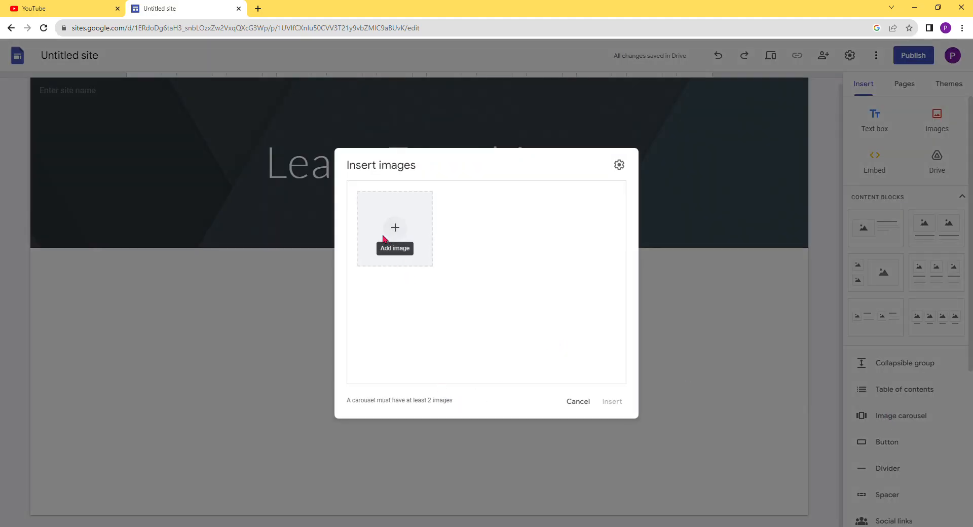
Step: Search for "goole imagess" in a new browser tab and switch to the image results
{"action": "left_click", "coordinate": [258, 9]}
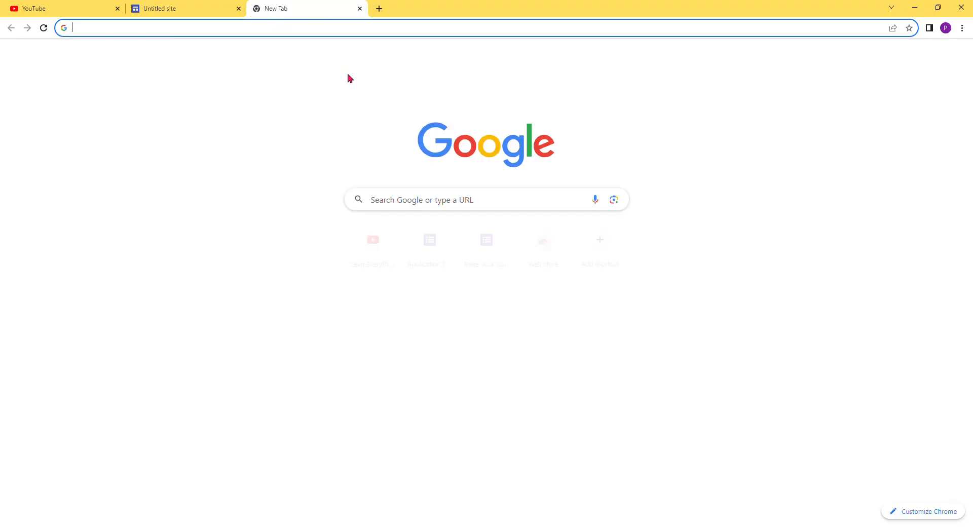
{"action": "left_click", "coordinate": [408, 210]}
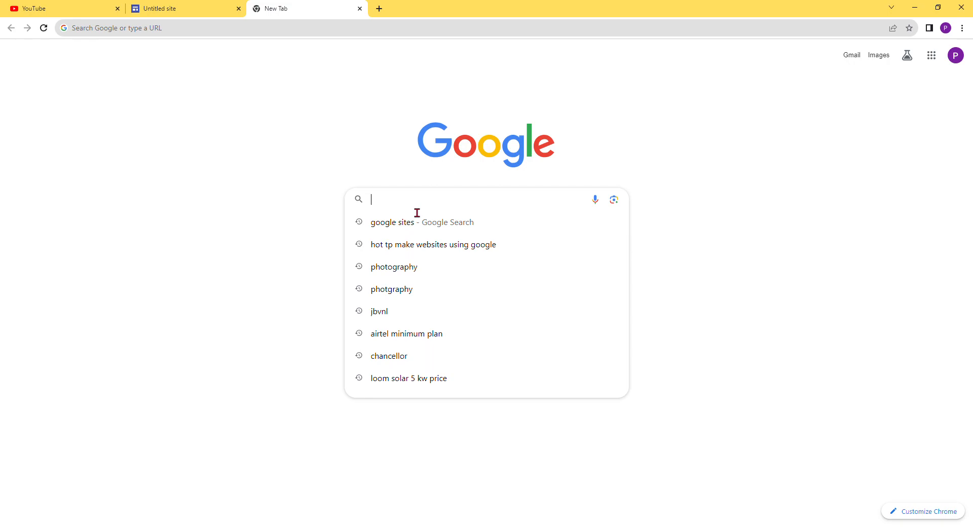
{"action": "type", "text": "goole "}
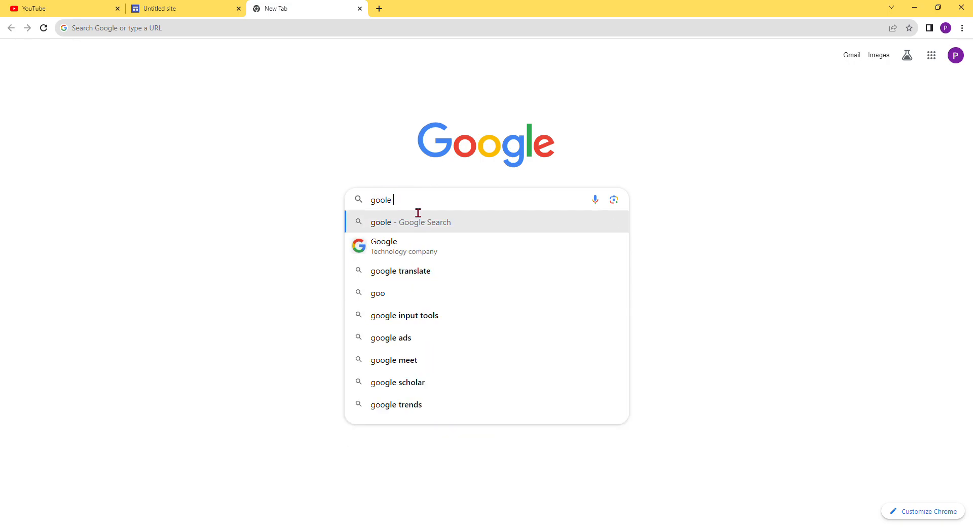
{"action": "type", "text": "in"}
{"action": "key", "text": "BackSpace"}
{"action": "type", "text": "magesh"}
{"action": "key", "text": "BackSpace"}
{"action": "type", "text": "s"}
{"action": "key", "text": "Return"}
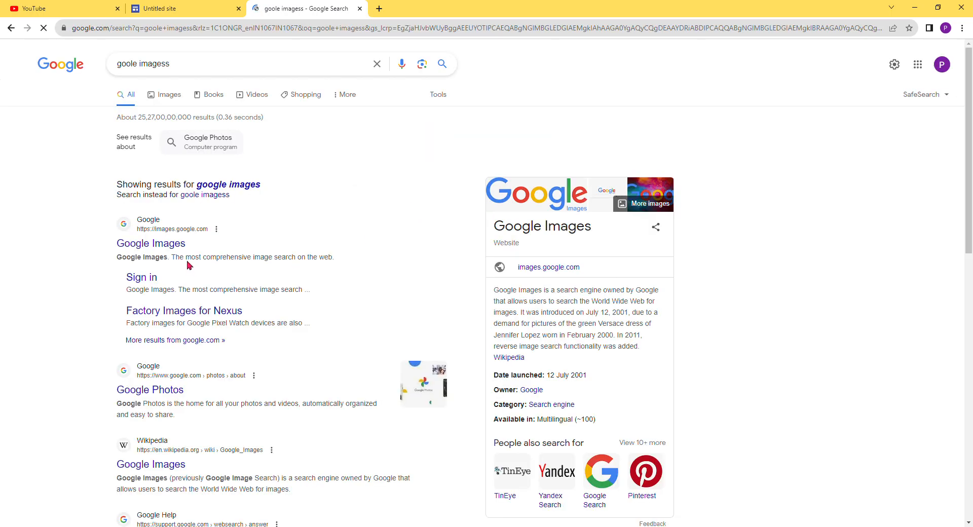
{"action": "left_click", "coordinate": [167, 96]}
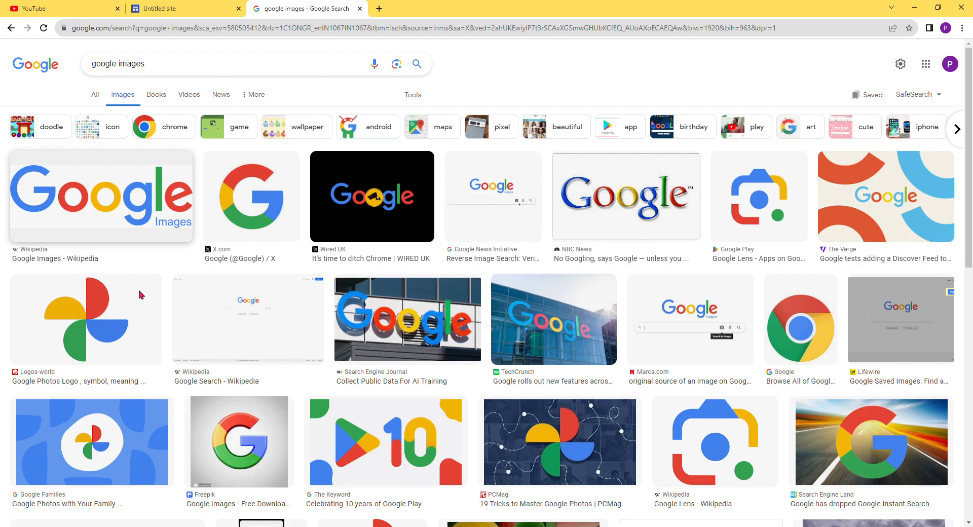
Step: Save the Google Images logo, the G on a road background, the dark-blue pinwheel picture and the Google Maps picture from the image results
{"action": "left_click", "coordinate": [52, 189]}
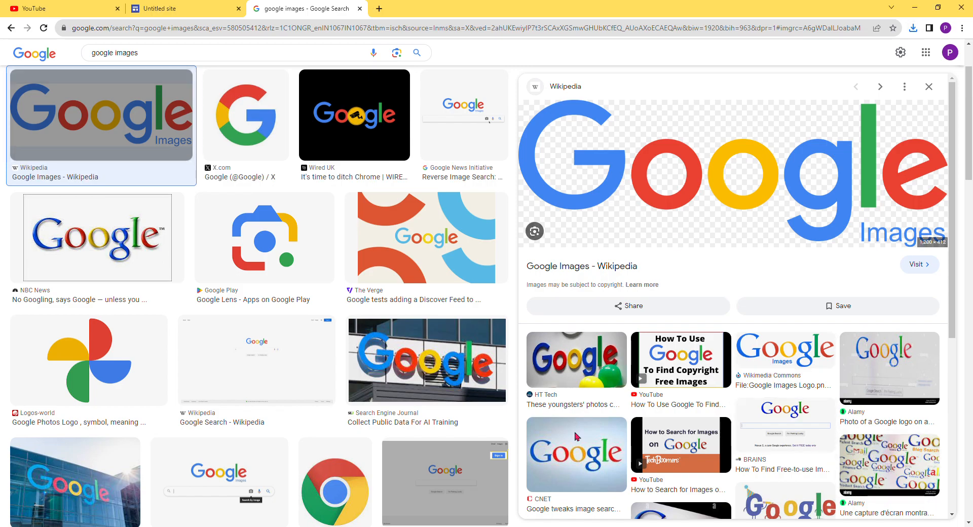
{"action": "scroll", "coordinate": [424, 344], "scroll_direction": "down", "scroll_amount": 4}
{"action": "scroll", "coordinate": [406, 376], "scroll_direction": "down", "scroll_amount": 3}
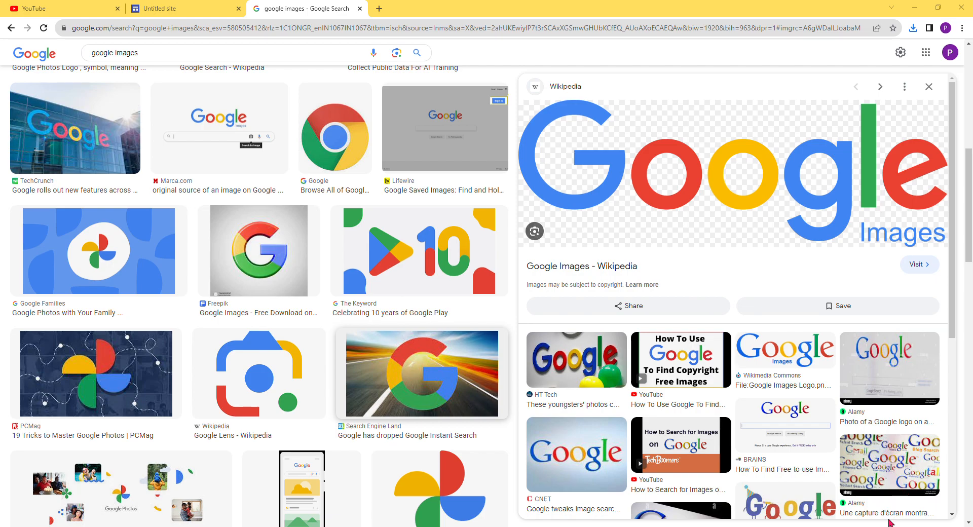
{"action": "scroll", "coordinate": [234, 251], "scroll_direction": "down", "scroll_amount": 4}
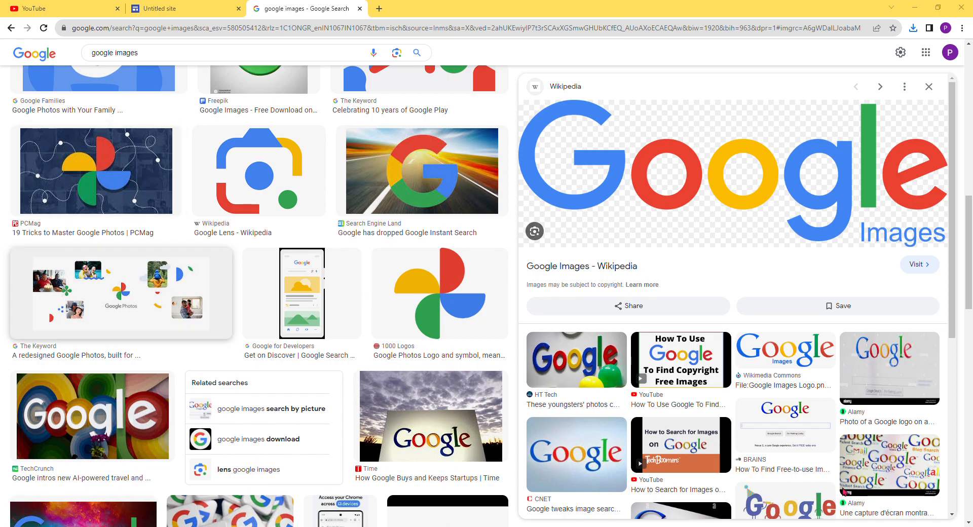
{"action": "scroll", "coordinate": [195, 261], "scroll_direction": "down", "scroll_amount": 6}
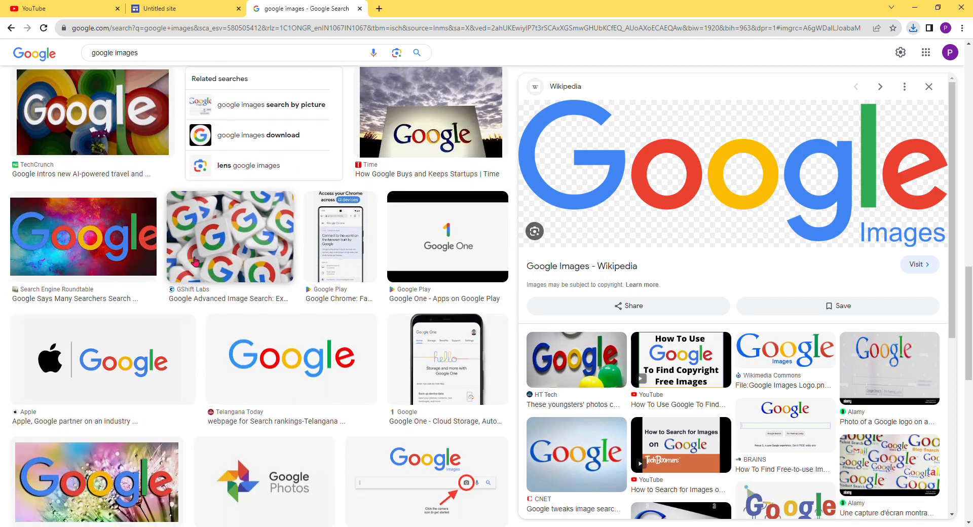
{"action": "scroll", "coordinate": [195, 261], "scroll_direction": "down", "scroll_amount": 3}
{"action": "scroll", "coordinate": [122, 355], "scroll_direction": "down", "scroll_amount": 3}
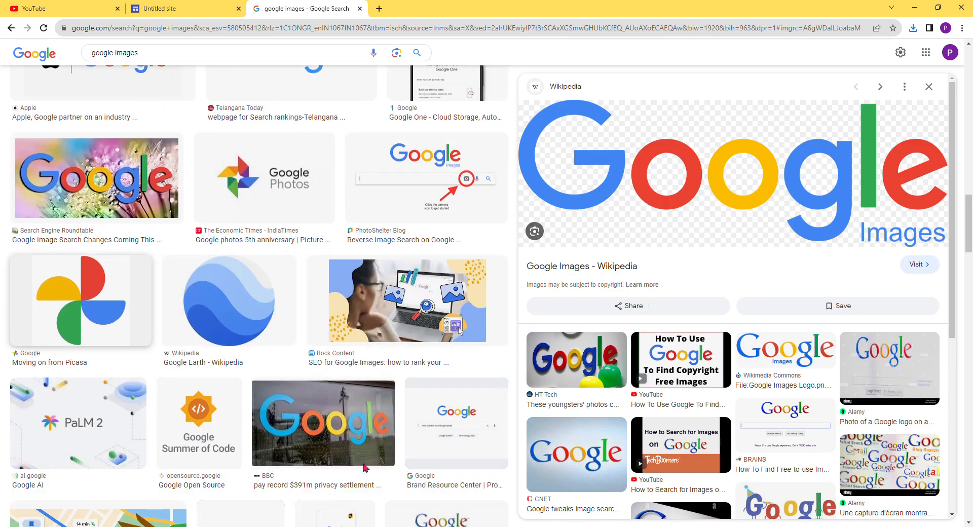
{"action": "scroll", "coordinate": [365, 467], "scroll_direction": "down", "scroll_amount": 4}
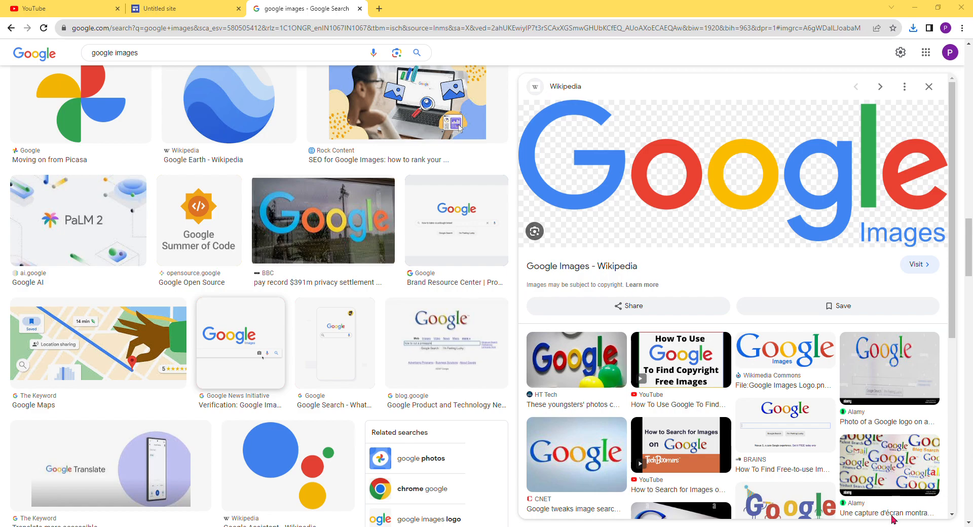
Step: Return to the site editor, upload the four saved images to the carousel and insert it into the page
{"action": "left_click", "coordinate": [174, 7]}
{"action": "left_click", "coordinate": [398, 234]}
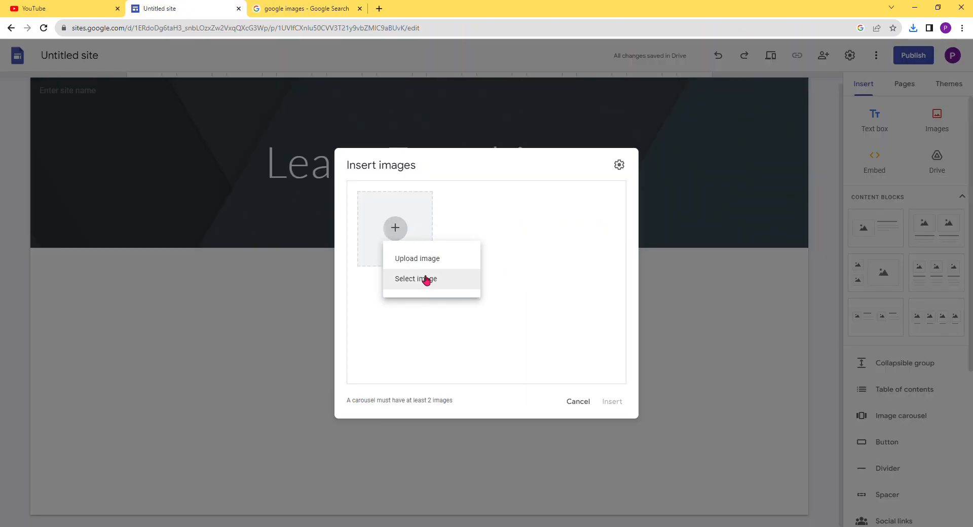
{"action": "left_click", "coordinate": [430, 260]}
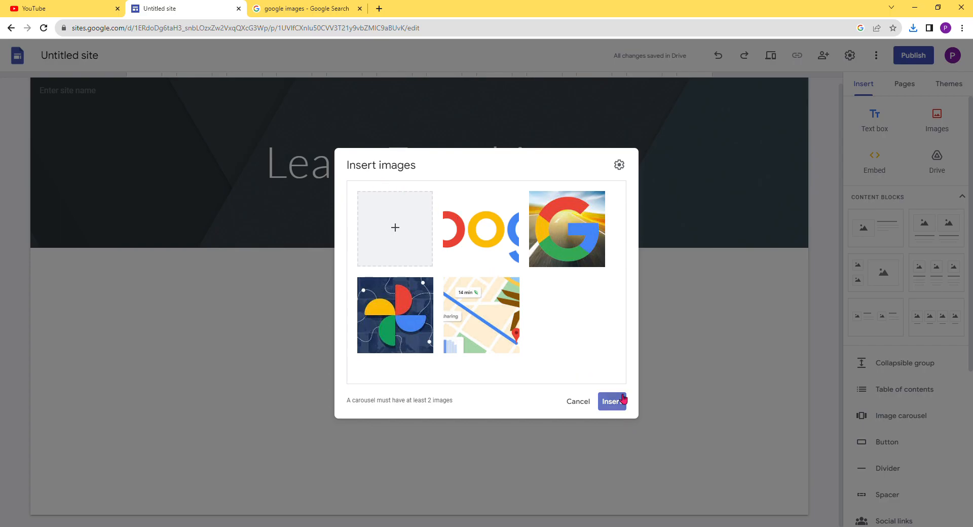
{"action": "left_click", "coordinate": [619, 399]}
Step: Enlarge the image carousel downward and to the right so its first image shows in full
{"action": "left_click_drag", "start_coordinate": [413, 327], "coordinate": [663, 361]}
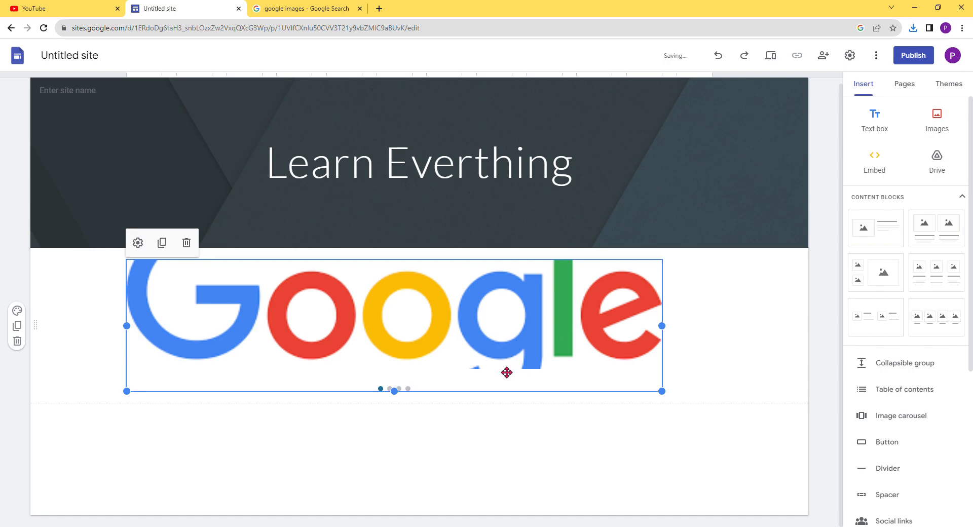
{"action": "left_click_drag", "start_coordinate": [394, 397], "coordinate": [405, 479]}
{"action": "left_click_drag", "start_coordinate": [663, 466], "coordinate": [715, 482]}
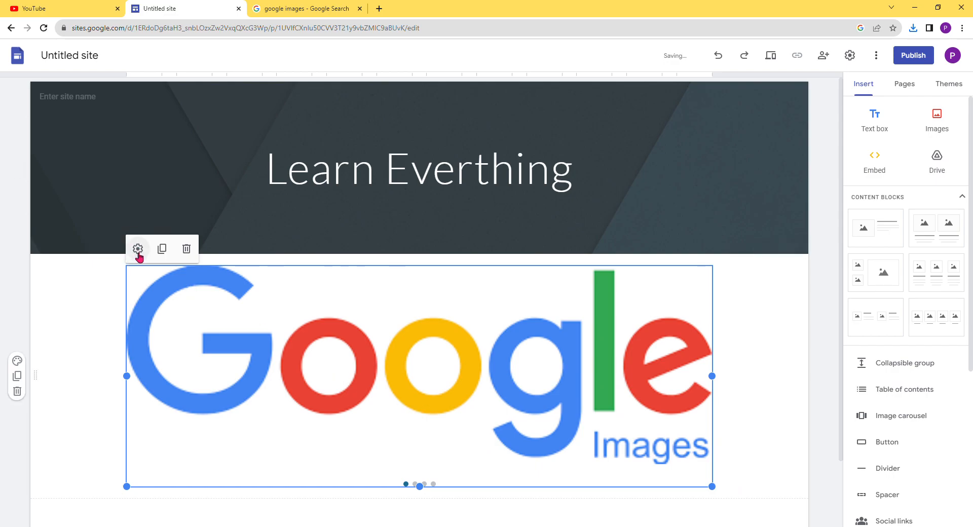
{"action": "left_click", "coordinate": [110, 342]}
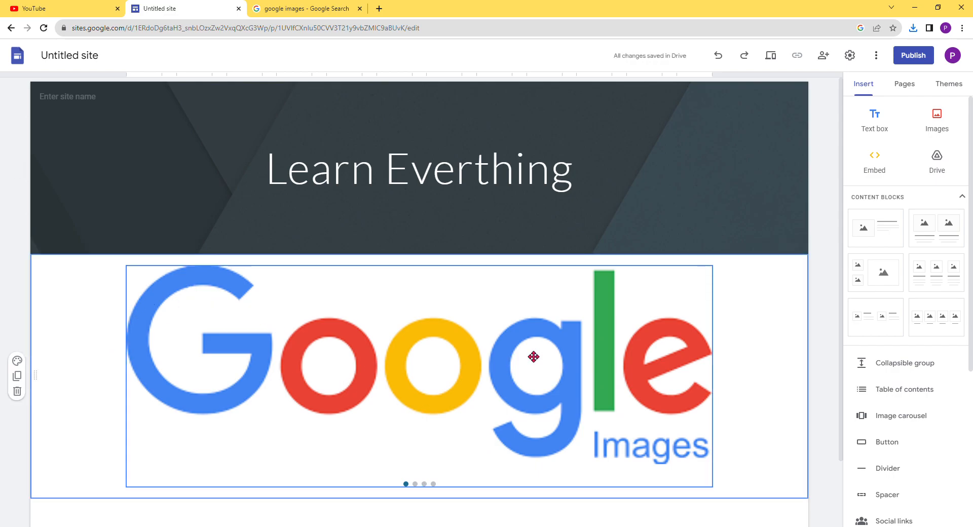
Step: Add the content block with four captioned image placeholders in a row below the carousel
{"action": "scroll", "coordinate": [537, 347], "scroll_direction": "down", "scroll_amount": 2}
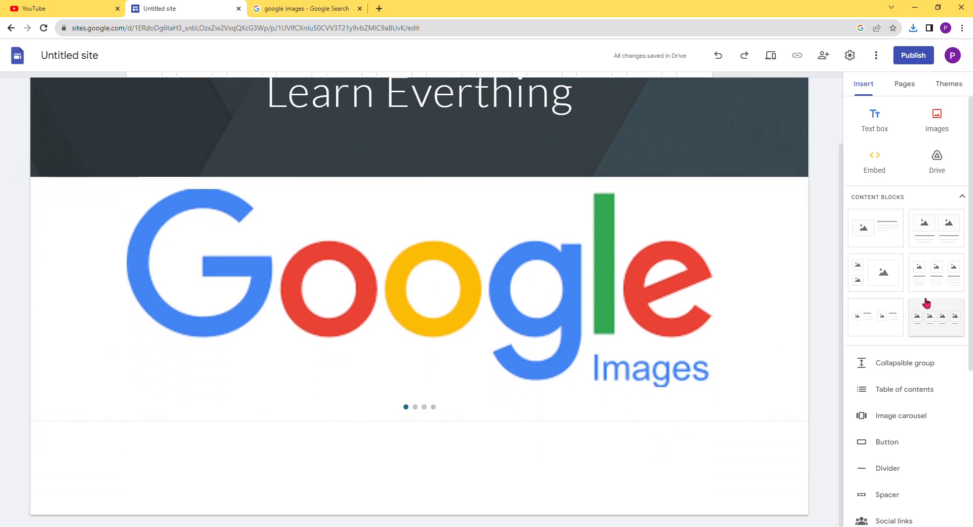
{"action": "scroll", "coordinate": [939, 277], "scroll_direction": "down", "scroll_amount": 2}
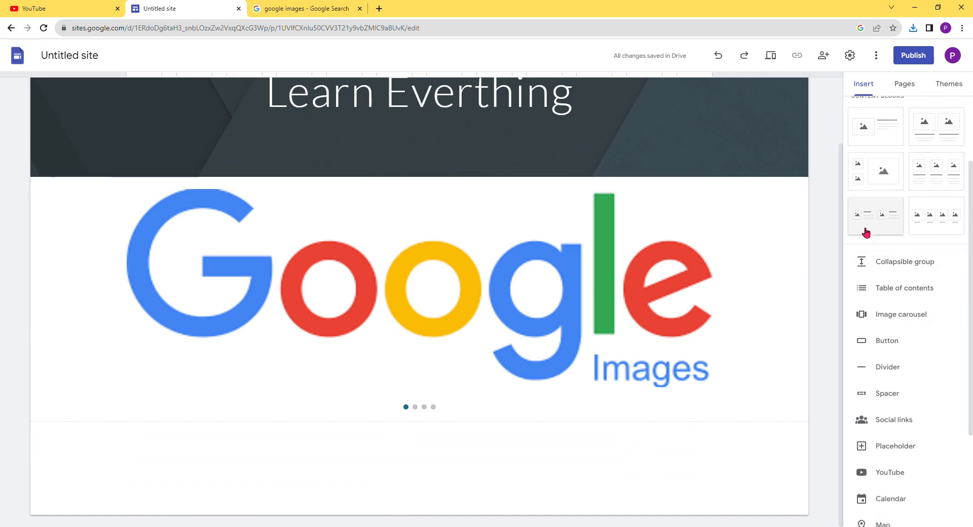
{"action": "left_click", "coordinate": [938, 219]}
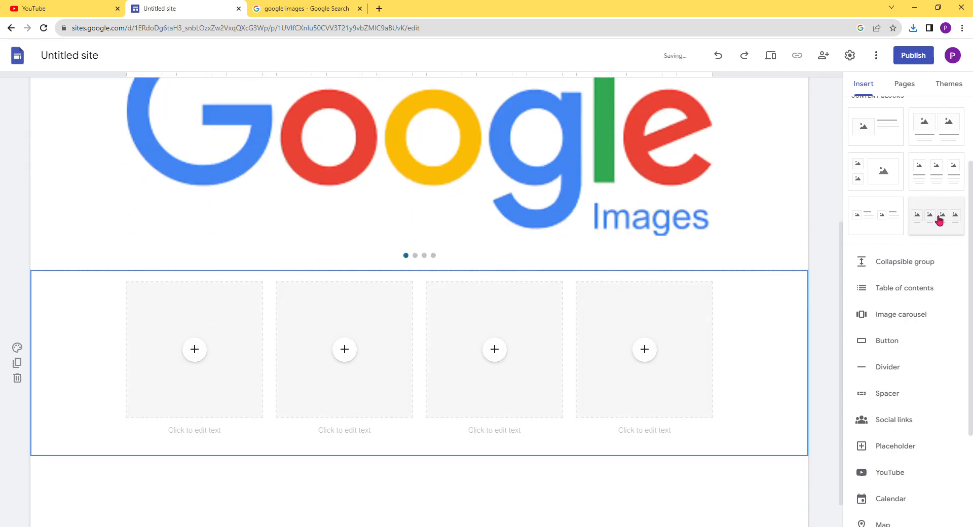
{"action": "left_click", "coordinate": [193, 321]}
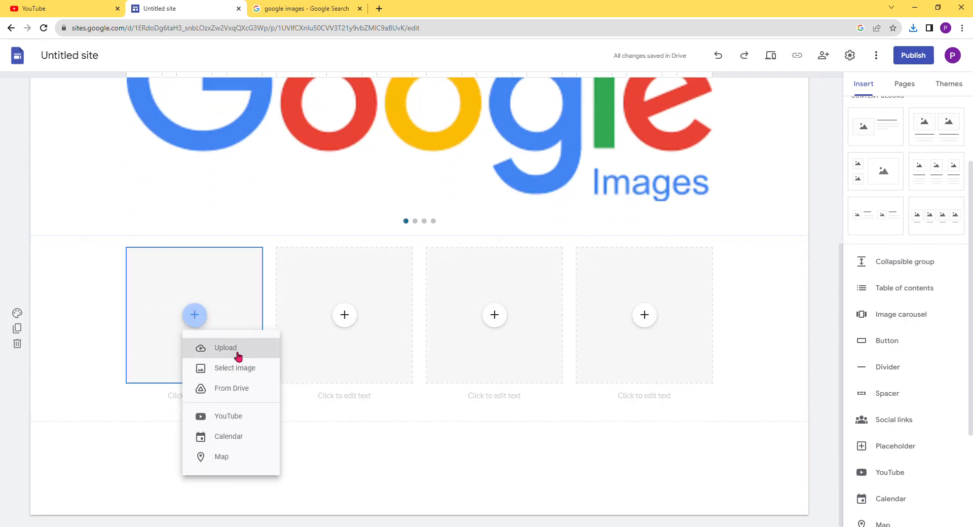
{"action": "left_click", "coordinate": [238, 369]}
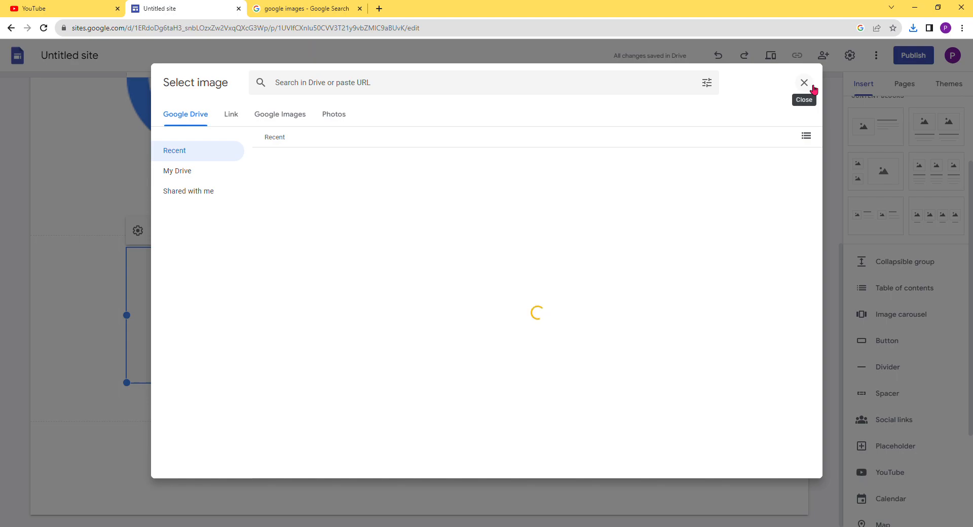
{"action": "left_click", "coordinate": [811, 86]}
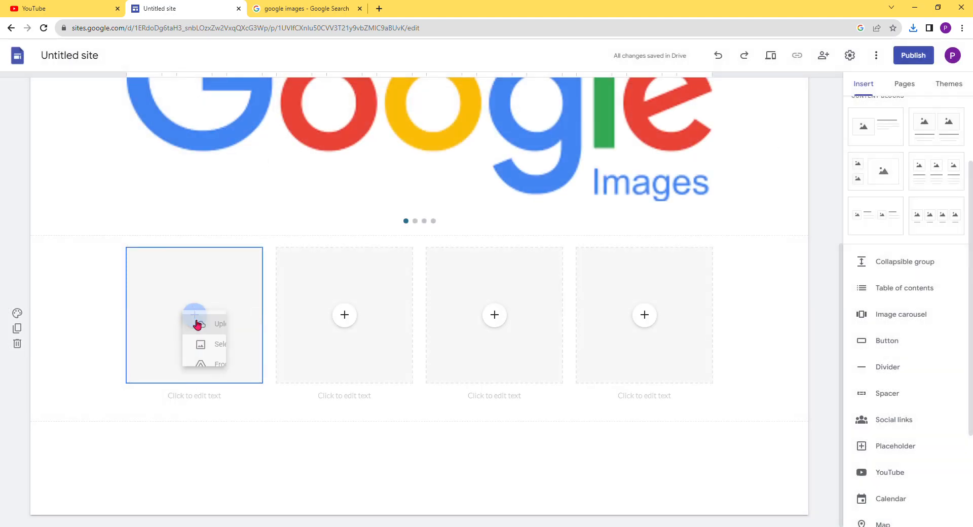
Step: Upload the Google Maps picture into the first image placeholder and the dark-blue pinwheel picture into the second
{"action": "left_click", "coordinate": [197, 321]}
{"action": "left_click", "coordinate": [177, 286]}
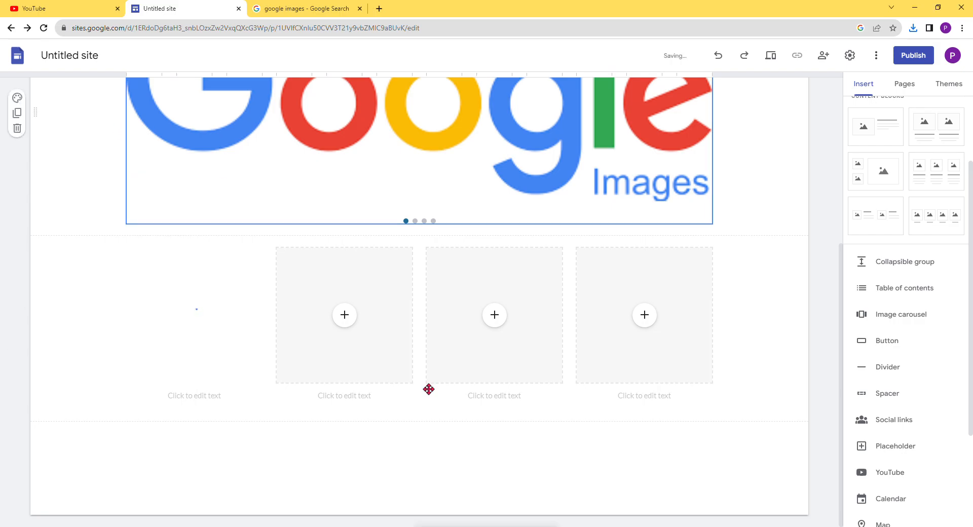
{"action": "left_click", "coordinate": [345, 315]}
{"action": "left_click", "coordinate": [375, 349]}
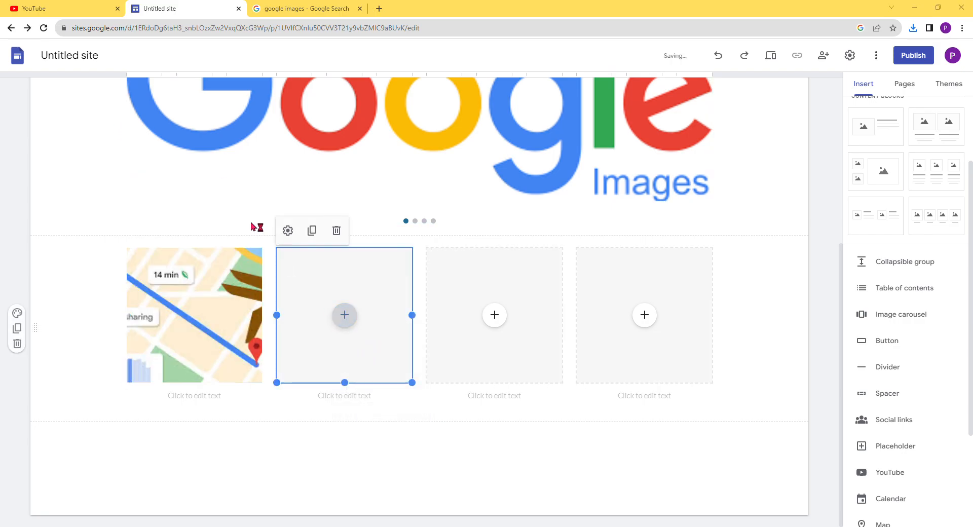
Step: Upload the picture of the G on a road background into the third image placeholder
{"action": "left_click", "coordinate": [501, 319]}
{"action": "left_click", "coordinate": [495, 315]}
{"action": "left_click", "coordinate": [495, 315]}
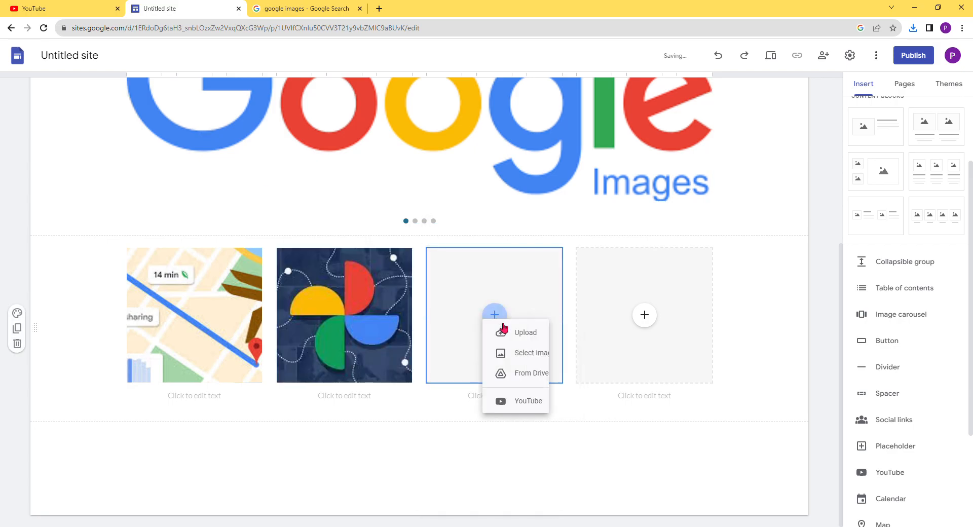
{"action": "left_click", "coordinate": [541, 355]}
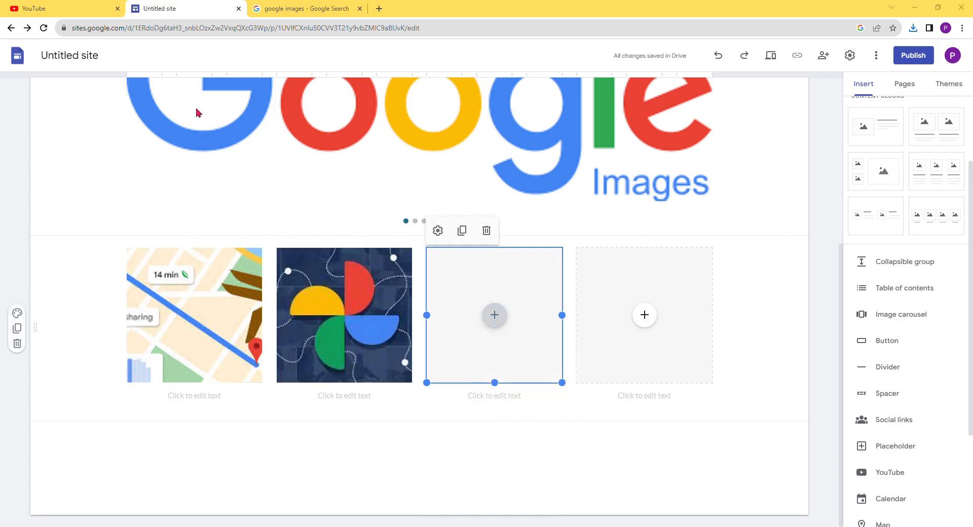
Step: Upload the Google Images logo into the fourth placeholder and shift it within its crop frame to show the initial G
{"action": "left_click", "coordinate": [645, 316]}
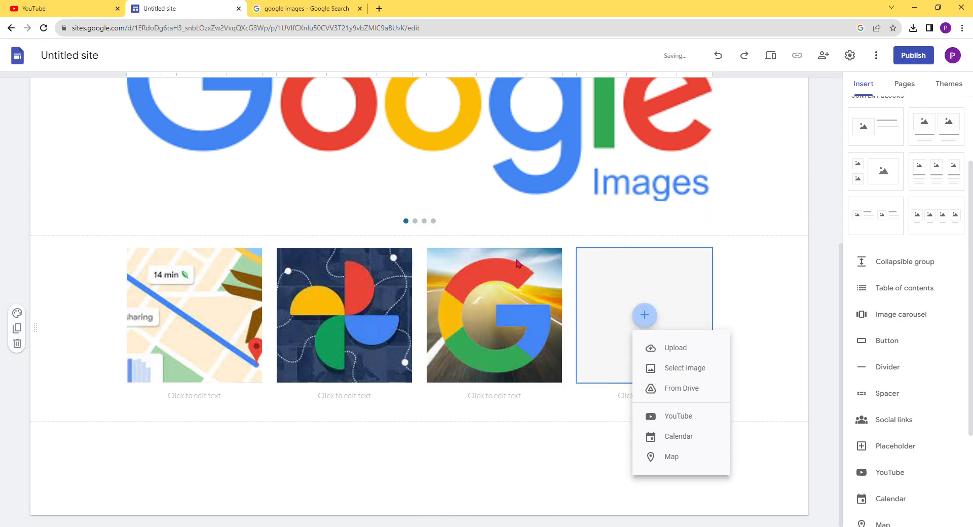
{"action": "left_click", "coordinate": [677, 350]}
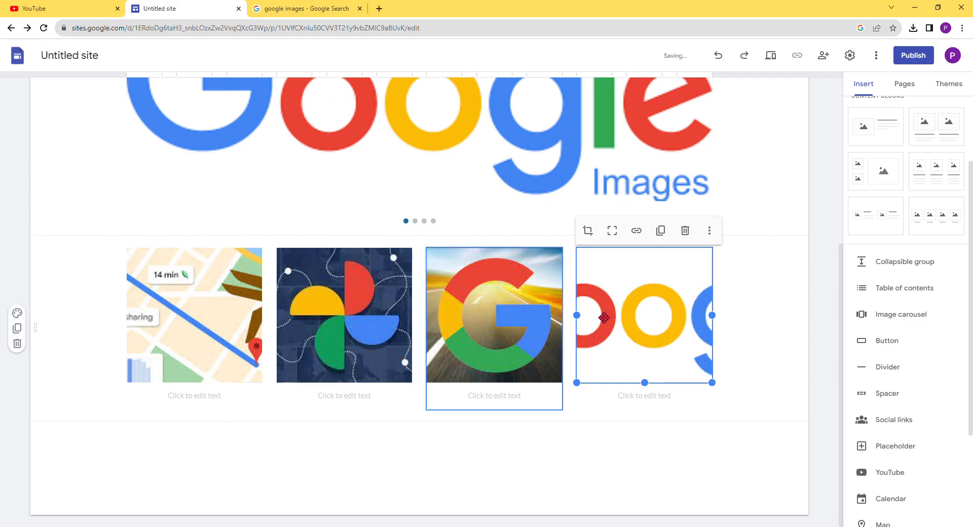
{"action": "left_click", "coordinate": [589, 233]}
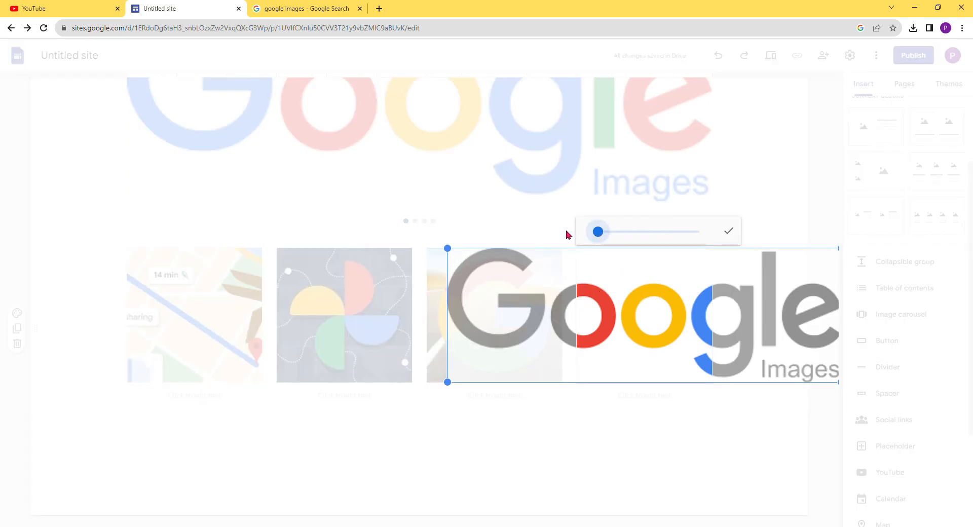
{"action": "left_click_drag", "start_coordinate": [661, 306], "coordinate": [768, 312]}
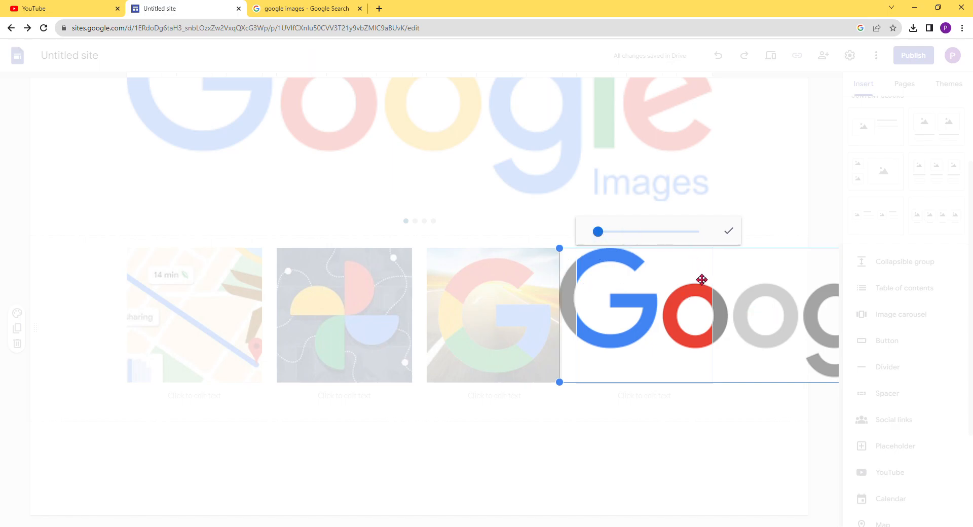
{"action": "left_click", "coordinate": [786, 205]}
Step: Replace the Google Images logo in the fourth column with an uploaded Instagram logo image
{"action": "left_click", "coordinate": [643, 334]}
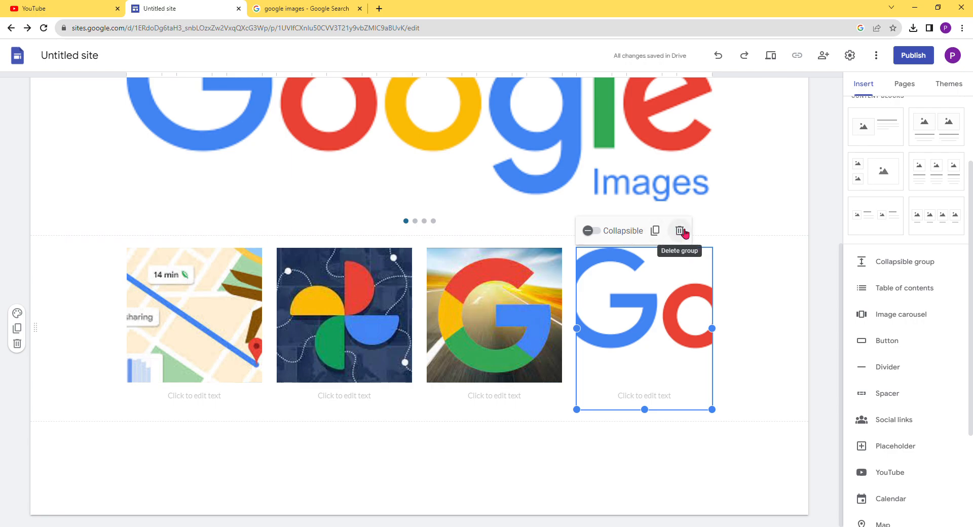
{"action": "left_click", "coordinate": [613, 320]}
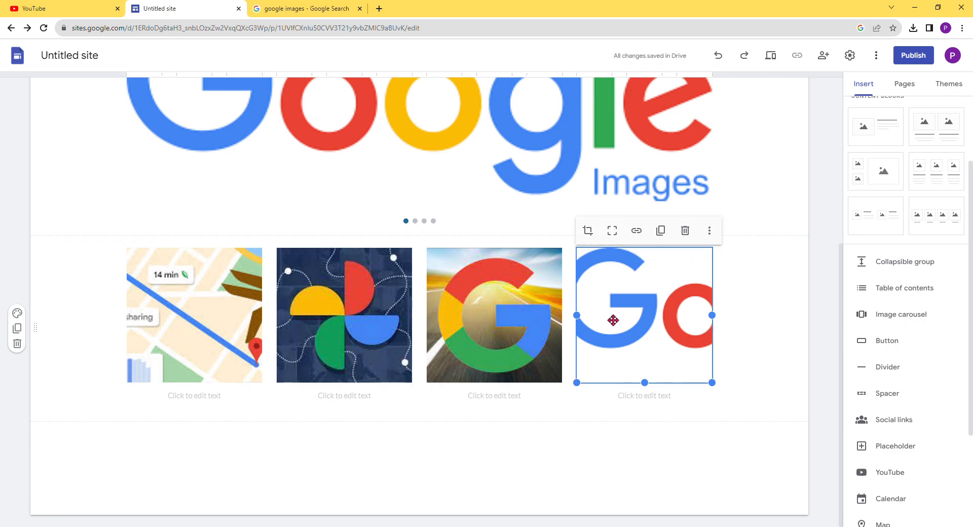
{"action": "left_click", "coordinate": [684, 231]}
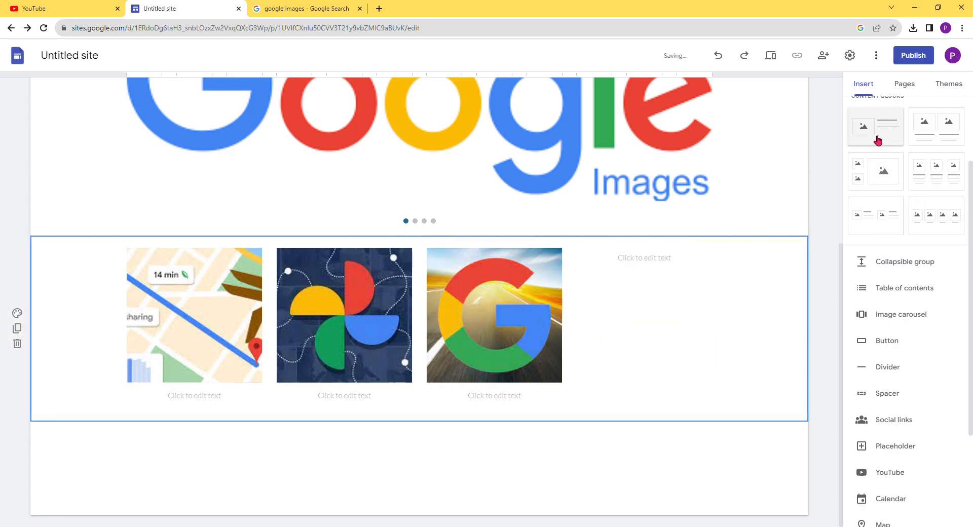
{"action": "left_click", "coordinate": [660, 342]}
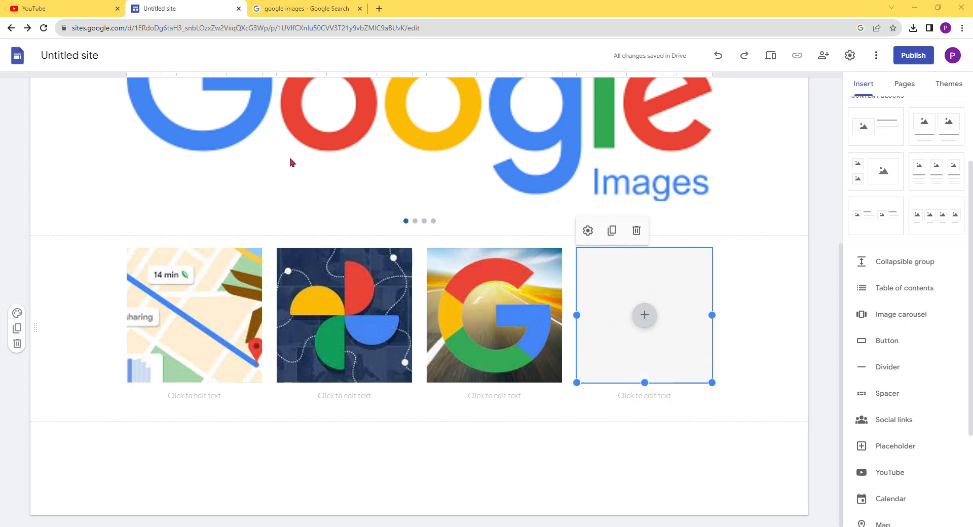
{"action": "double_click", "coordinate": [352, 108]}
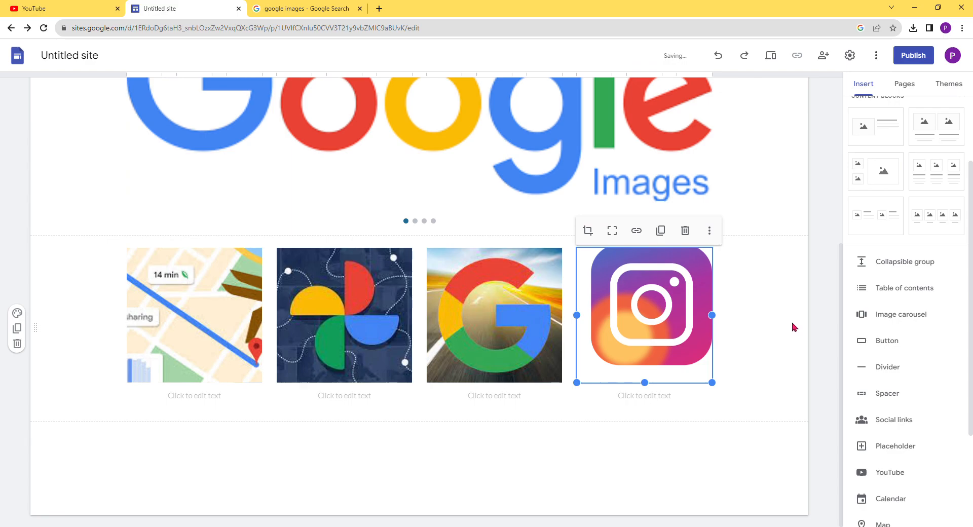
Step: Crop the Instagram logo in the fourth column, zooming in and centring it so it fills the frame
{"action": "left_click", "coordinate": [755, 290]}
{"action": "double_click", "coordinate": [685, 295]}
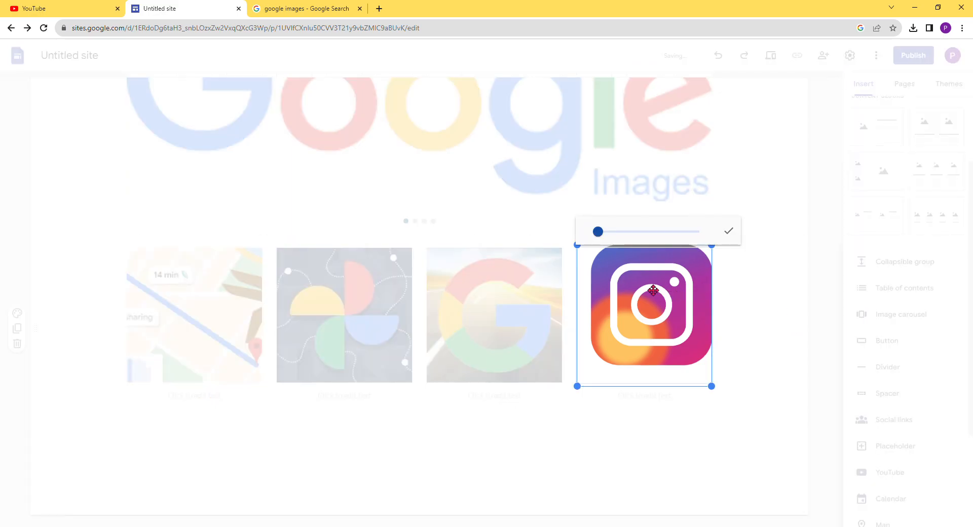
{"action": "left_click_drag", "start_coordinate": [598, 231], "coordinate": [613, 231]}
{"action": "left_click_drag", "start_coordinate": [665, 296], "coordinate": [644, 313]}
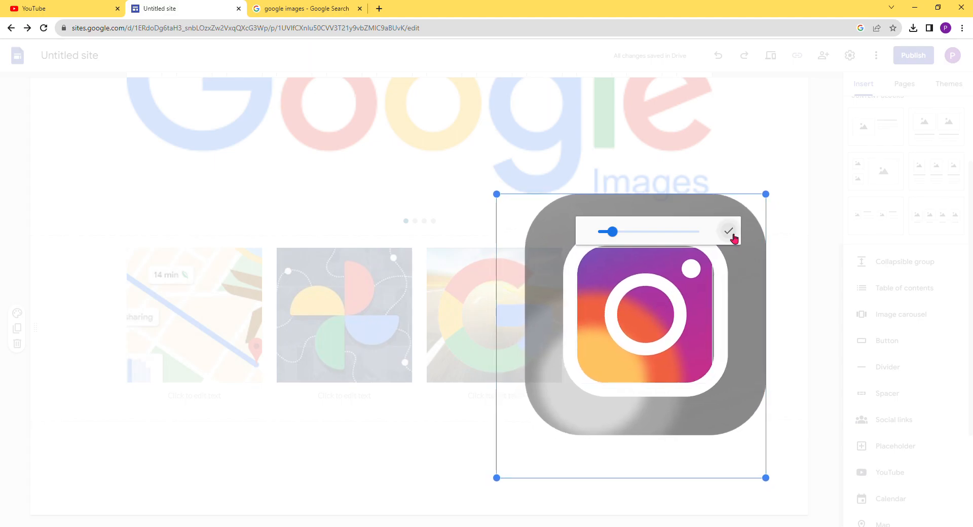
{"action": "left_click", "coordinate": [729, 232]}
{"action": "left_click", "coordinate": [802, 275]}
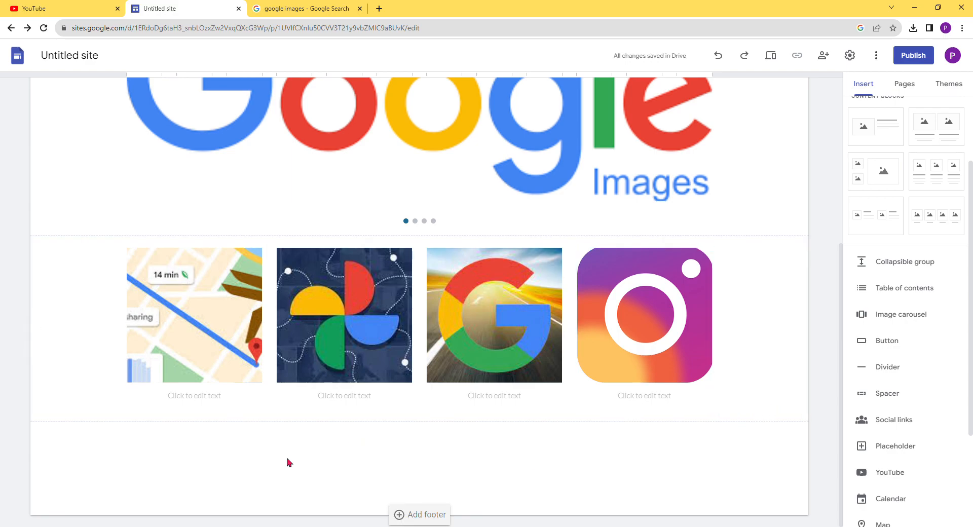
Step: Insert a map showing the whole world as a new section below the four-image block
{"action": "scroll", "coordinate": [877, 490], "scroll_direction": "down", "scroll_amount": 3}
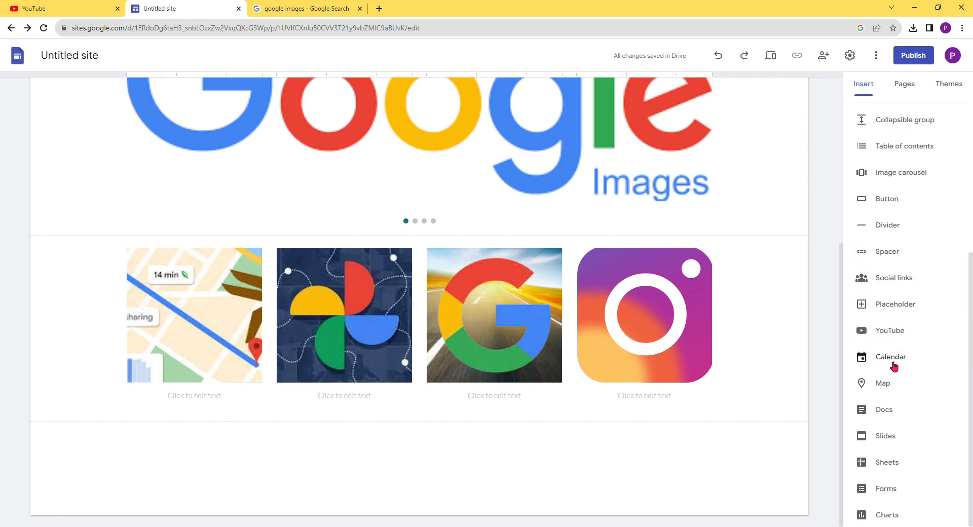
{"action": "left_click", "coordinate": [886, 389]}
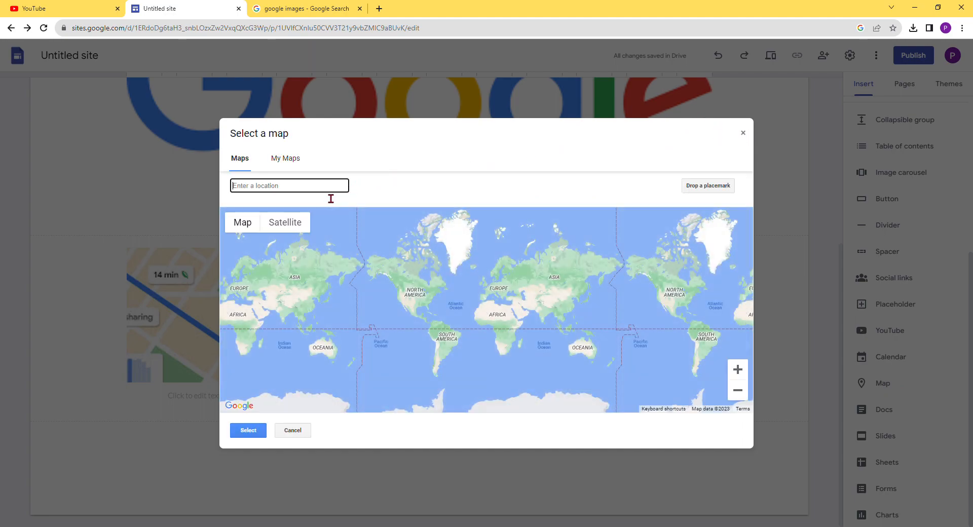
{"action": "left_click", "coordinate": [293, 431]}
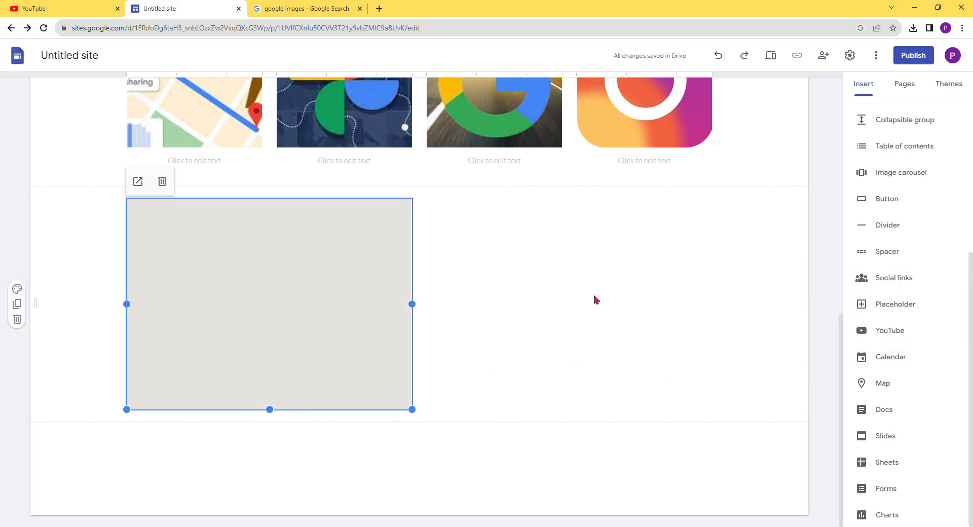
Step: Insert an empty placeholder, place it beside the world map and enlarge it to match the map's height
{"action": "left_click", "coordinate": [896, 312]}
{"action": "left_click_drag", "start_coordinate": [263, 361], "coordinate": [504, 174]}
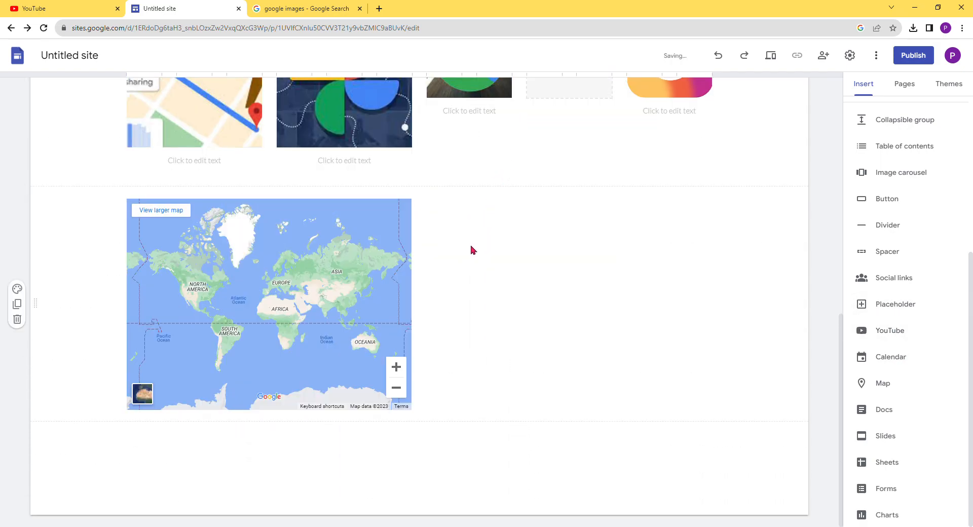
{"action": "scroll", "coordinate": [470, 245], "scroll_direction": "up", "scroll_amount": 3}
{"action": "key", "text": "ctrl+z"}
{"action": "left_click_drag", "start_coordinate": [284, 314], "coordinate": [585, 189]}
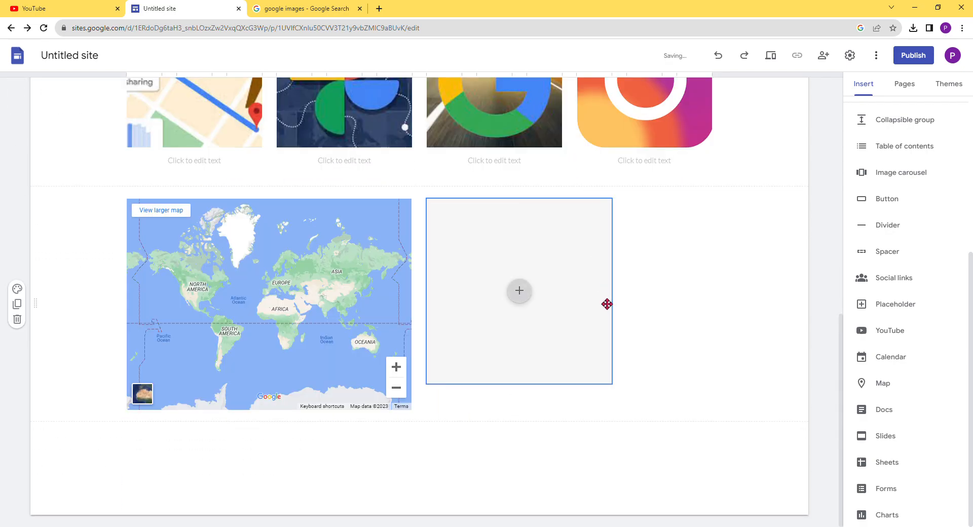
{"action": "left_click_drag", "start_coordinate": [604, 299], "coordinate": [649, 312]}
{"action": "left_click_drag", "start_coordinate": [662, 384], "coordinate": [756, 416]}
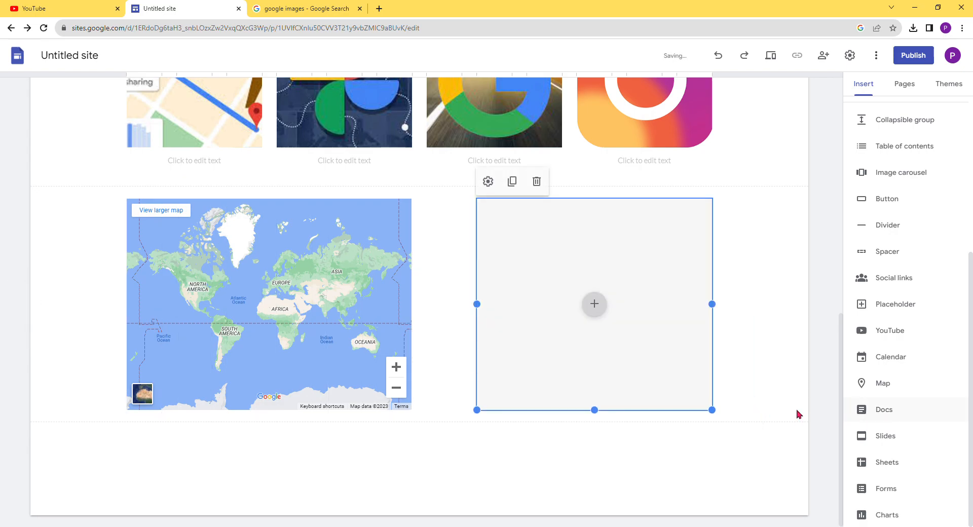
{"action": "left_click", "coordinate": [829, 404]}
{"action": "left_click", "coordinate": [896, 358]}
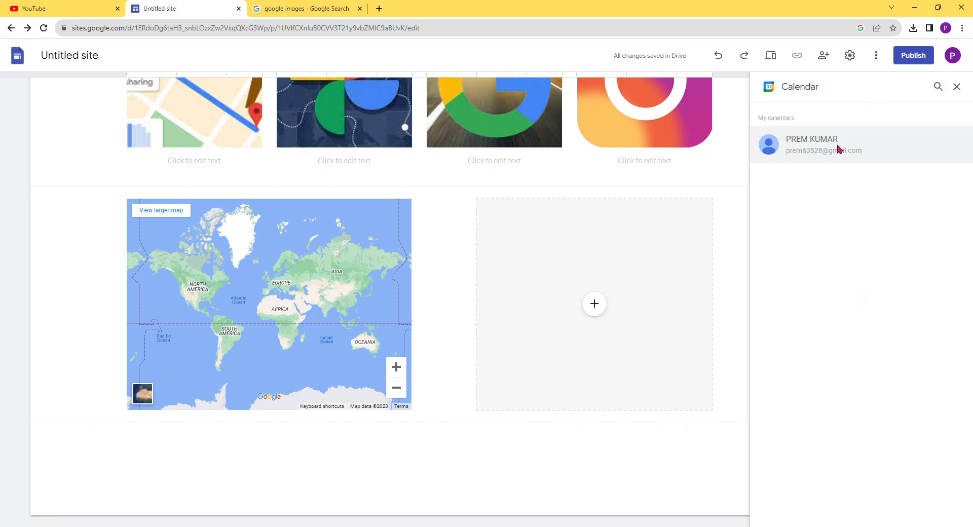
{"action": "left_click", "coordinate": [957, 87]}
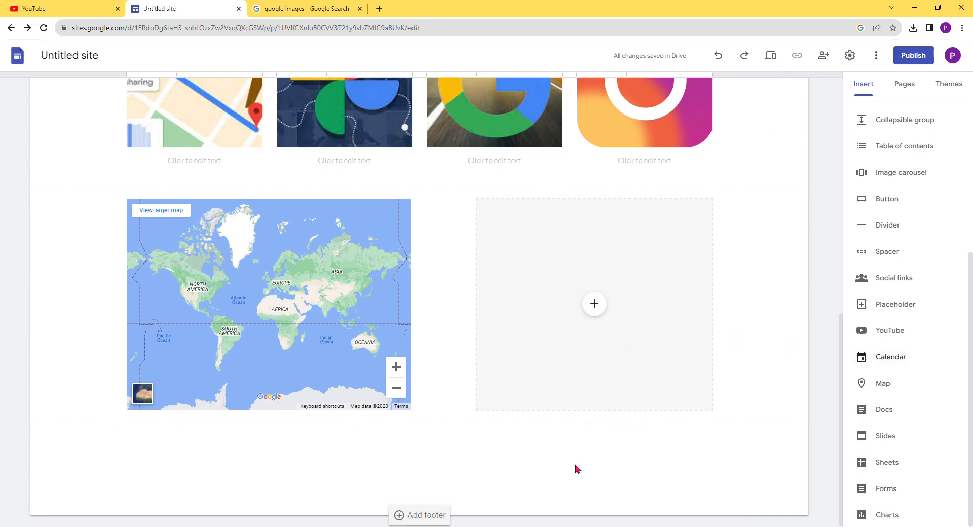
Step: Insert the account owner's calendar from the My calendars list into the page
{"action": "left_click", "coordinate": [594, 304]}
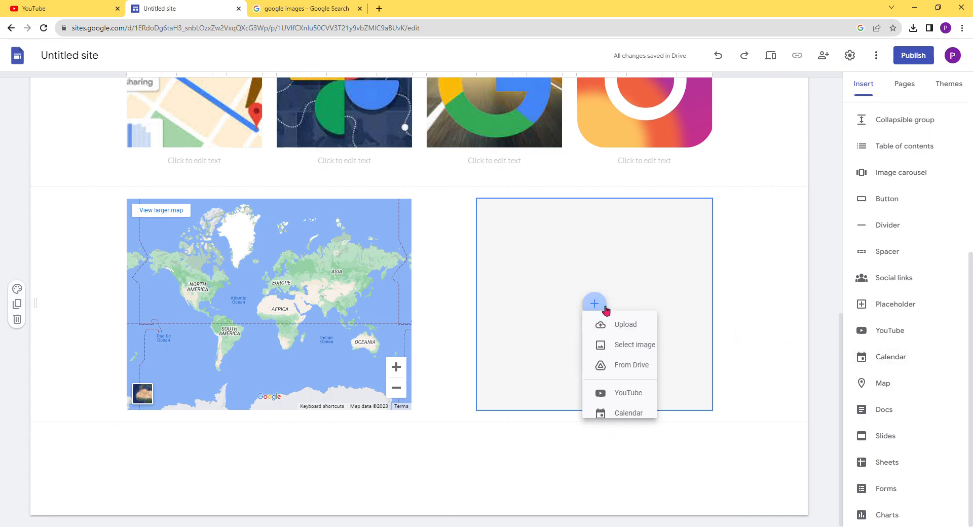
{"action": "left_click", "coordinate": [880, 366]}
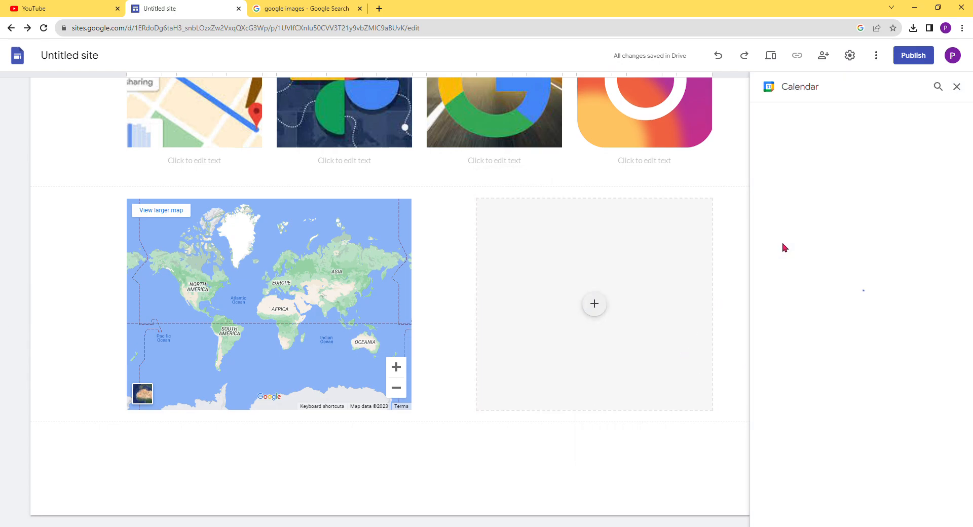
{"action": "left_click", "coordinate": [801, 152]}
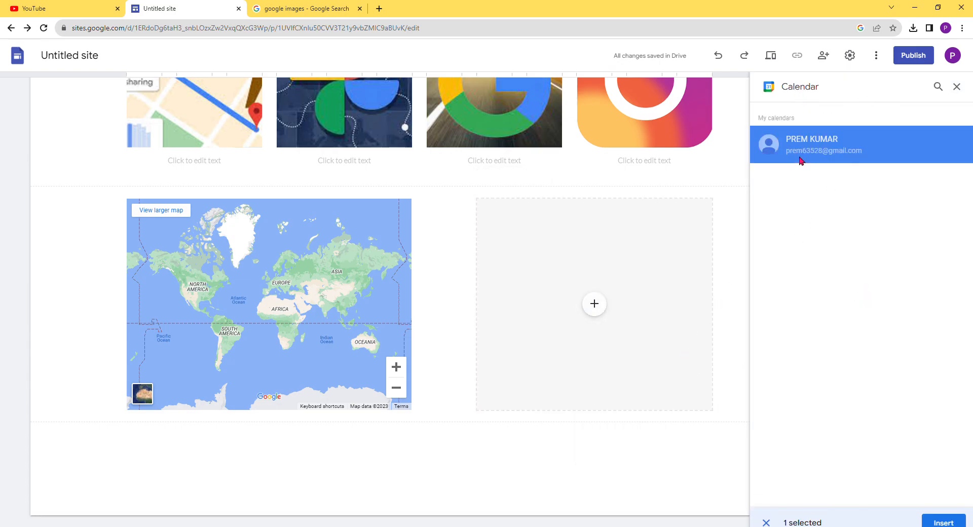
{"action": "left_click", "coordinate": [943, 522]}
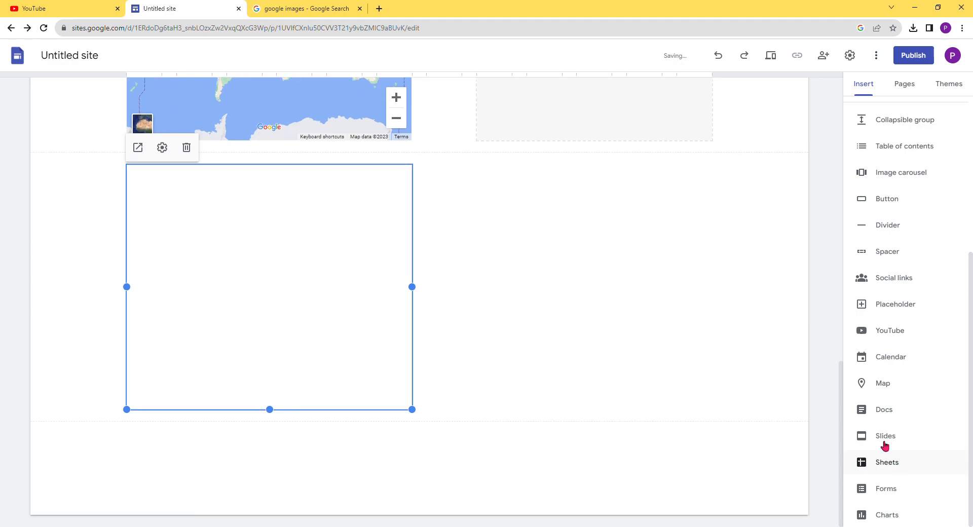
Step: Delete the empty placeholder beside the world map
{"action": "scroll", "coordinate": [582, 230], "scroll_direction": "up", "scroll_amount": 2}
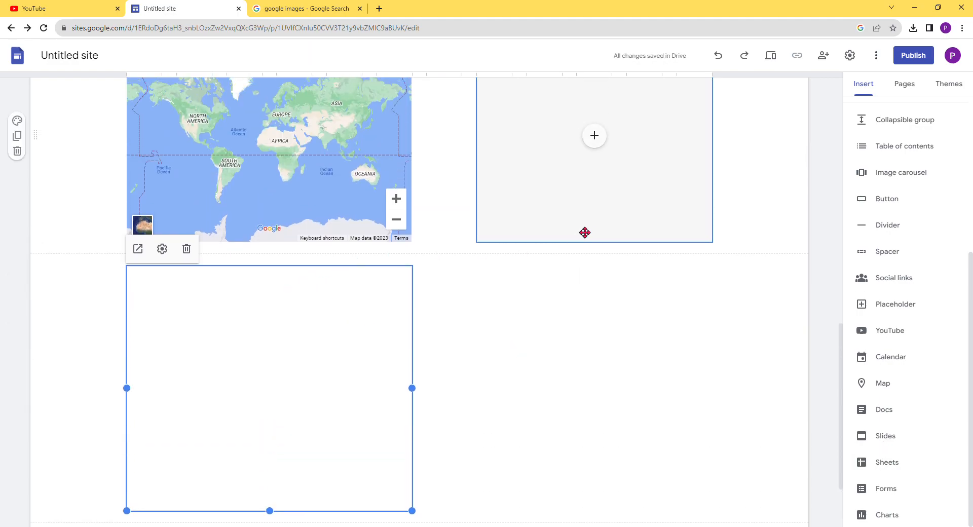
{"action": "left_click", "coordinate": [588, 222]}
{"action": "key", "text": "Delete"}
Step: Move the calendar beside the map and enable its Show time zone and Use viewer's time zone settings
{"action": "left_click_drag", "start_coordinate": [376, 351], "coordinate": [531, 177]}
{"action": "double_click", "coordinate": [510, 215]}
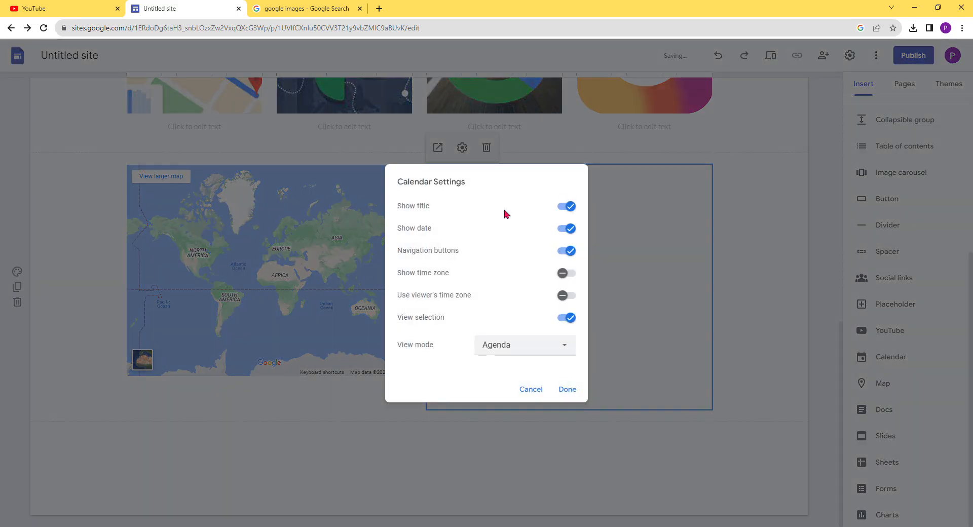
{"action": "left_click", "coordinate": [565, 295]}
{"action": "left_click", "coordinate": [564, 273]}
{"action": "left_click", "coordinate": [576, 393]}
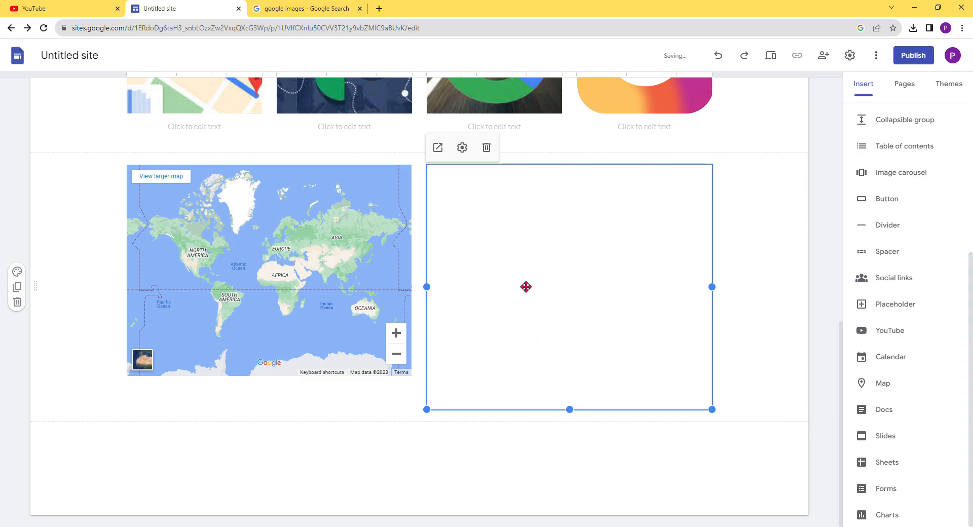
Step: Set the embedded calendar's view mode to Month
{"action": "double_click", "coordinate": [485, 235]}
{"action": "left_click", "coordinate": [510, 345]}
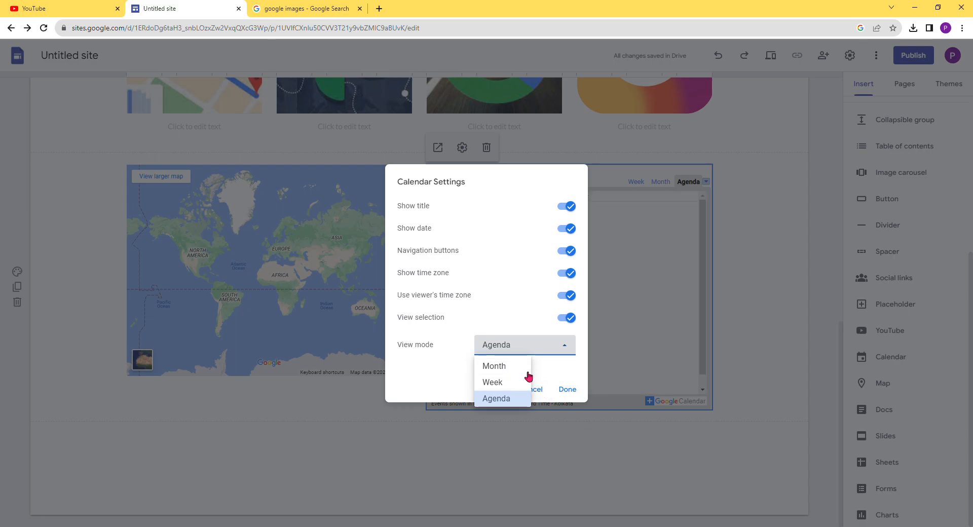
{"action": "left_click", "coordinate": [502, 367]}
{"action": "left_click", "coordinate": [568, 390]}
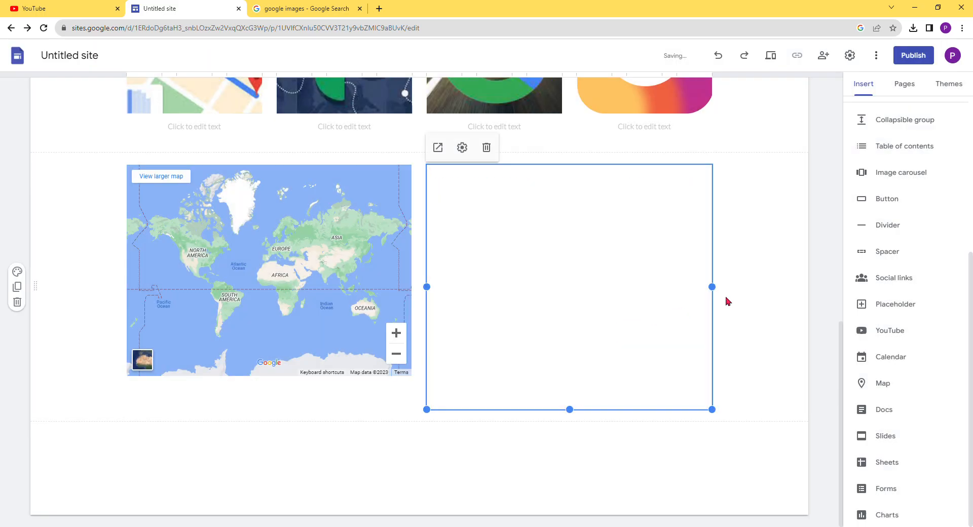
{"action": "left_click", "coordinate": [757, 215]}
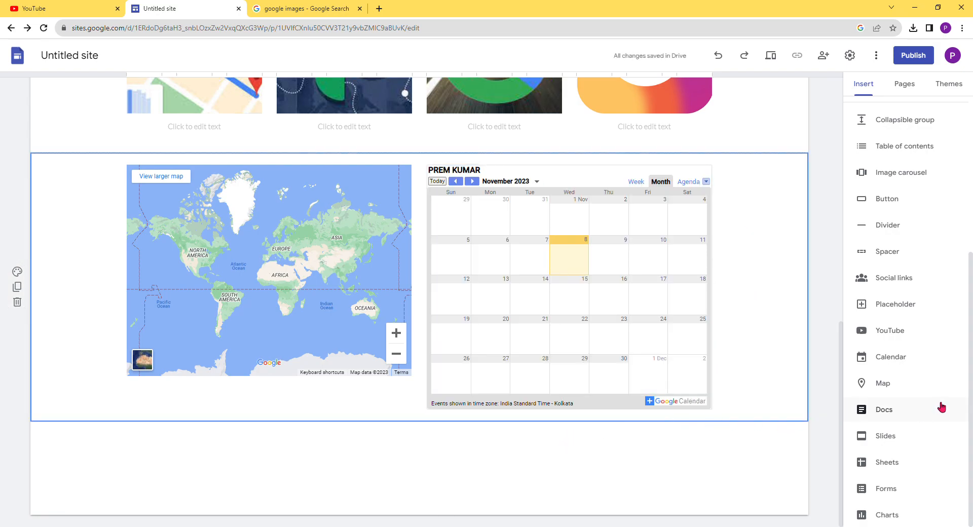
{"action": "left_click", "coordinate": [603, 468]}
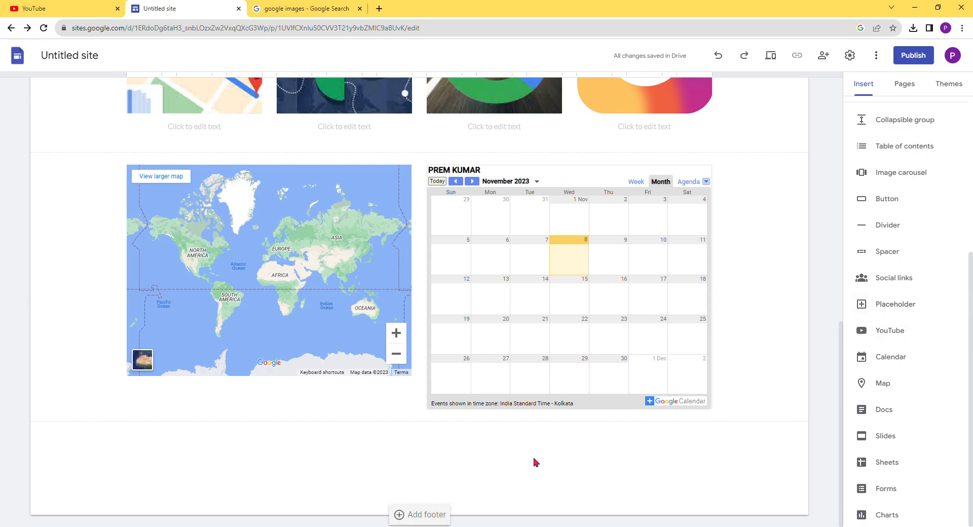
Step: Insert a button named "button" with the link "home" and move it between the image carousel and the four-image block
{"action": "scroll", "coordinate": [426, 455], "scroll_direction": "up", "scroll_amount": 3}
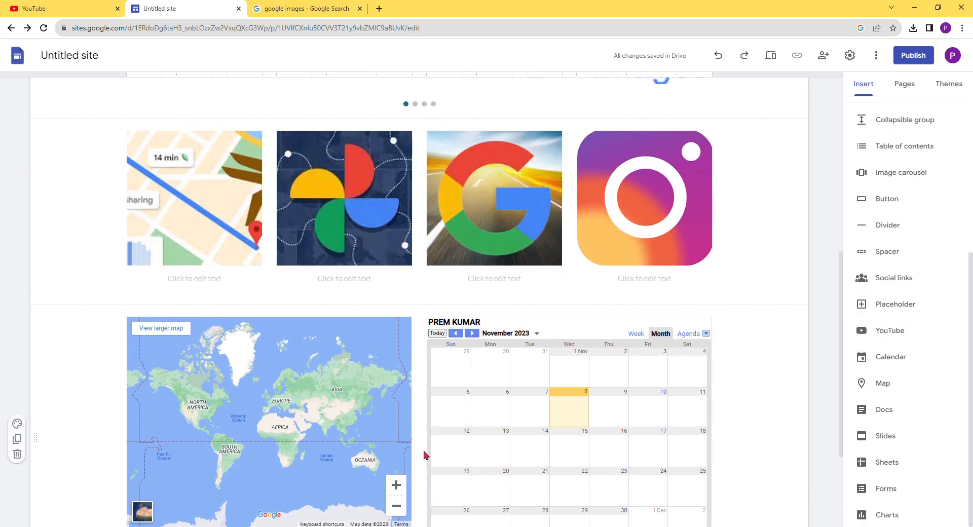
{"action": "scroll", "coordinate": [424, 455], "scroll_direction": "down", "scroll_amount": 3}
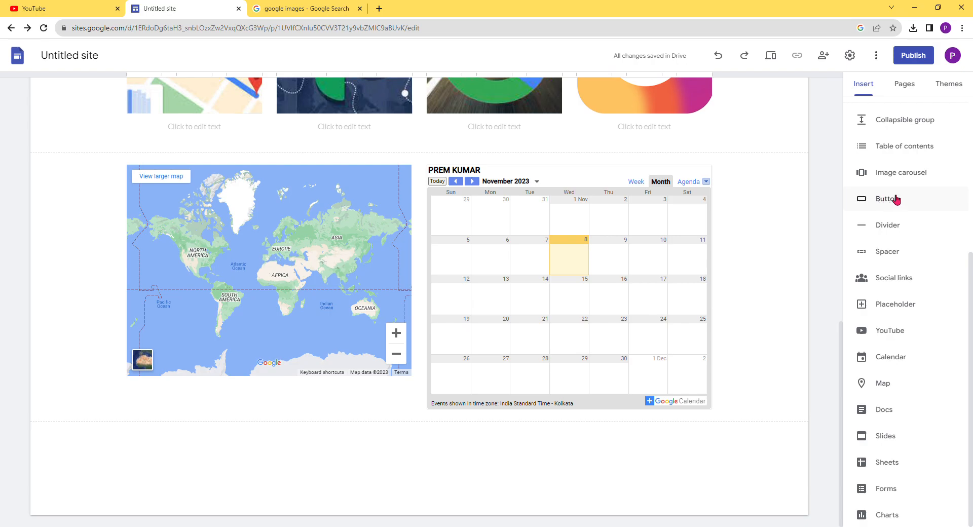
{"action": "left_click", "coordinate": [871, 199]}
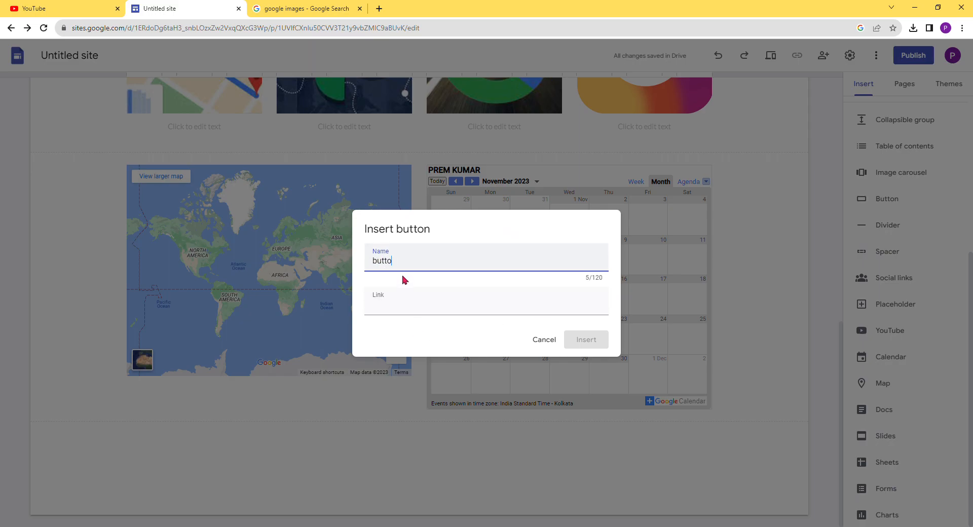
{"action": "left_click", "coordinate": [410, 312]}
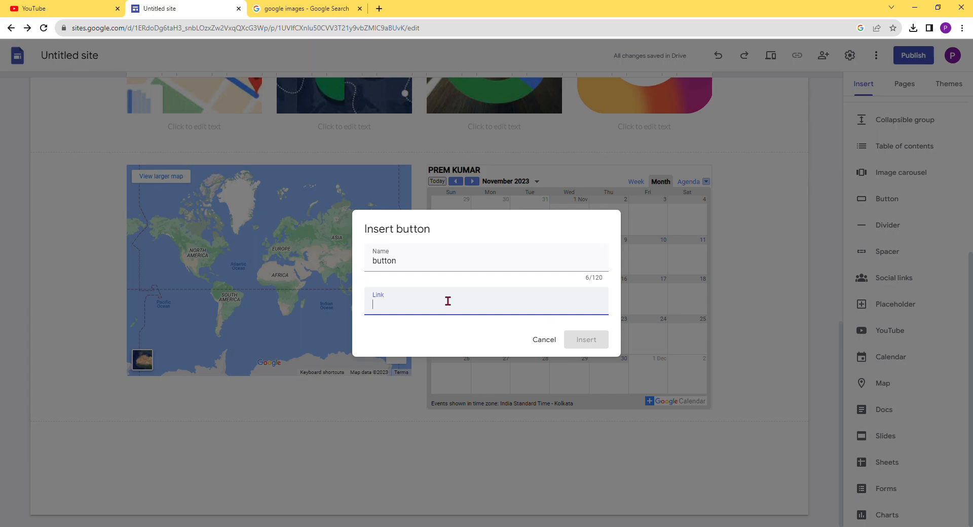
{"action": "type", "text": "home"}
{"action": "left_click", "coordinate": [586, 340]}
{"action": "left_click_drag", "start_coordinate": [175, 411], "coordinate": [168, 325]}
{"action": "scroll", "coordinate": [182, 254], "scroll_direction": "down", "scroll_amount": 3}
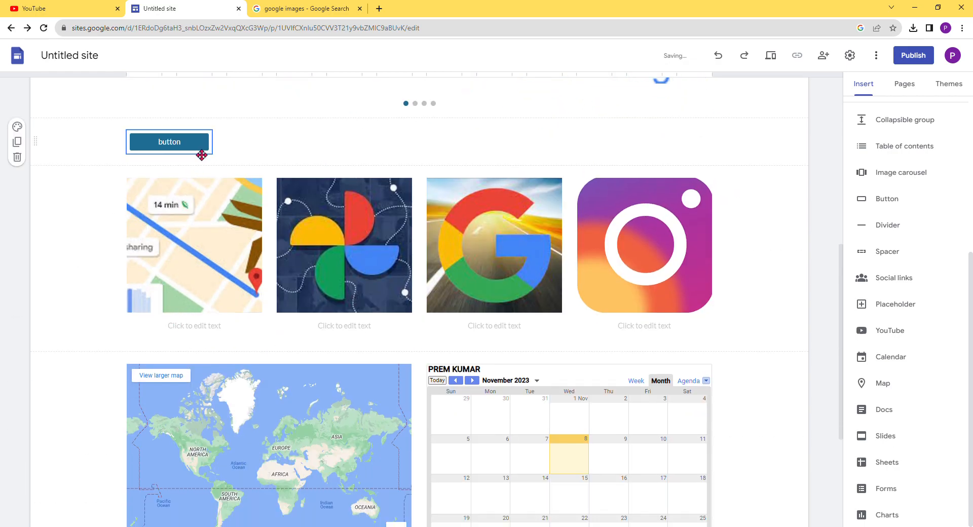
Step: Duplicate the button twice and arrange the copies in the same row above the second and third images
{"action": "left_click", "coordinate": [258, 115]}
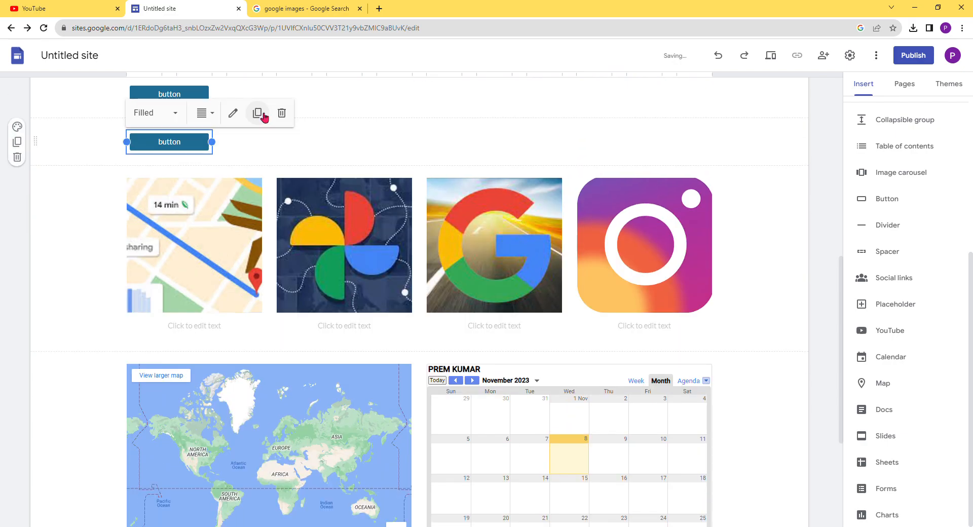
{"action": "left_click", "coordinate": [259, 119]}
{"action": "scroll", "coordinate": [211, 158], "scroll_direction": "up", "scroll_amount": 3}
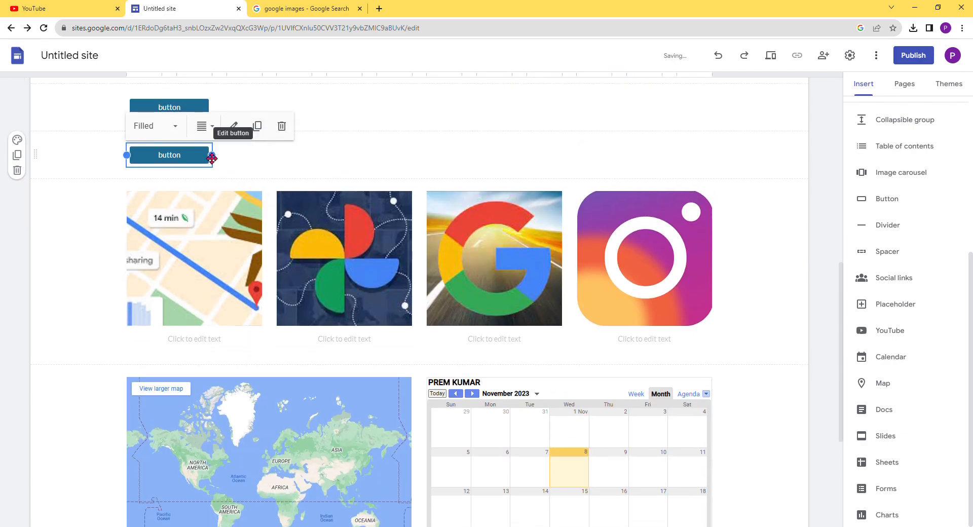
{"action": "left_click_drag", "start_coordinate": [205, 245], "coordinate": [322, 201]}
{"action": "left_click_drag", "start_coordinate": [202, 246], "coordinate": [474, 197]}
{"action": "left_click_drag", "start_coordinate": [481, 197], "coordinate": [467, 209]}
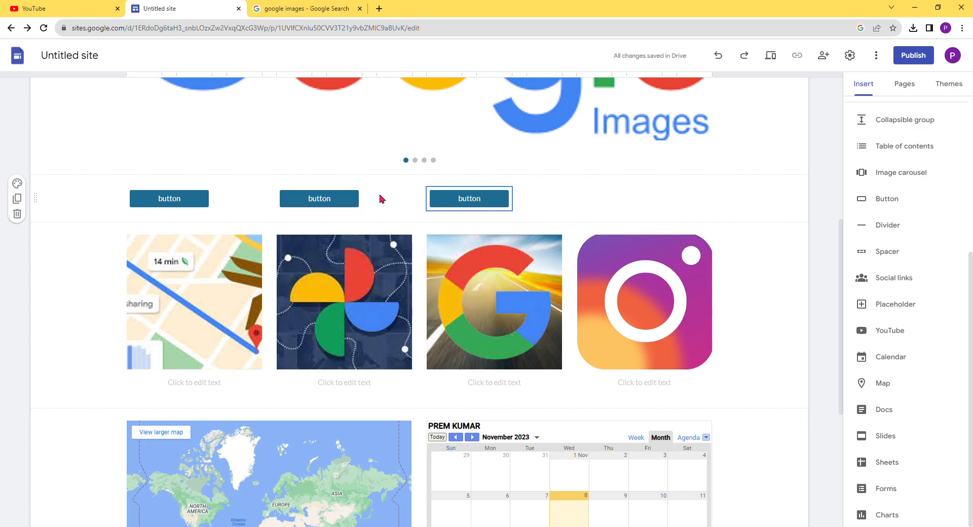
Step: Duplicate the third button and place the copy in the same row above the Instagram image
{"action": "left_click", "coordinate": [476, 202]}
{"action": "left_click", "coordinate": [553, 175]}
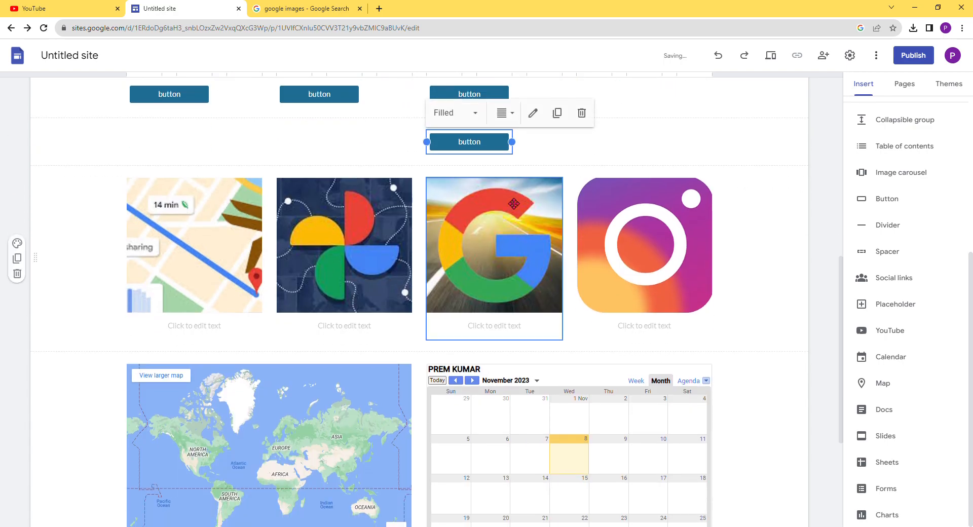
{"action": "left_click_drag", "start_coordinate": [471, 143], "coordinate": [626, 456]}
{"action": "scroll", "coordinate": [602, 423], "scroll_direction": "down", "scroll_amount": 3}
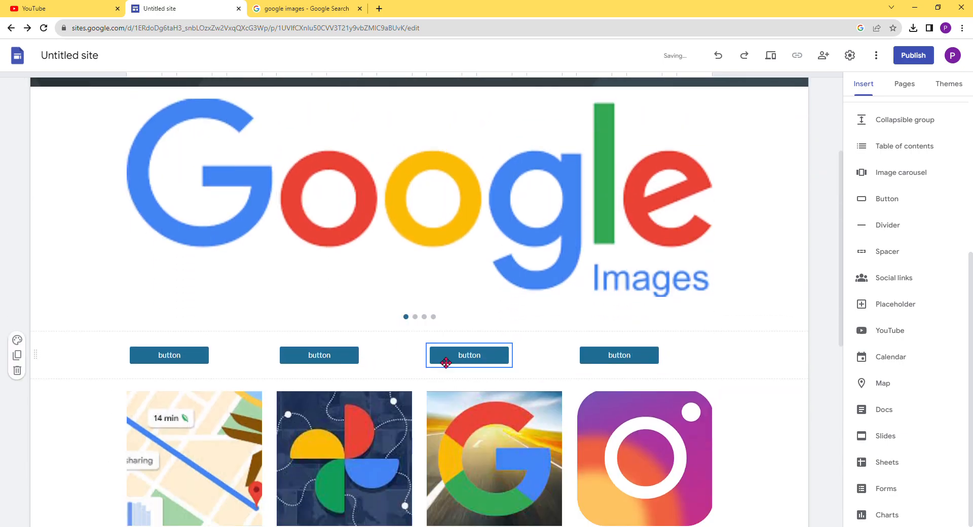
Step: Rename the second button in the row to "gallery"
{"action": "left_click", "coordinate": [196, 302]}
{"action": "left_click", "coordinate": [327, 303]}
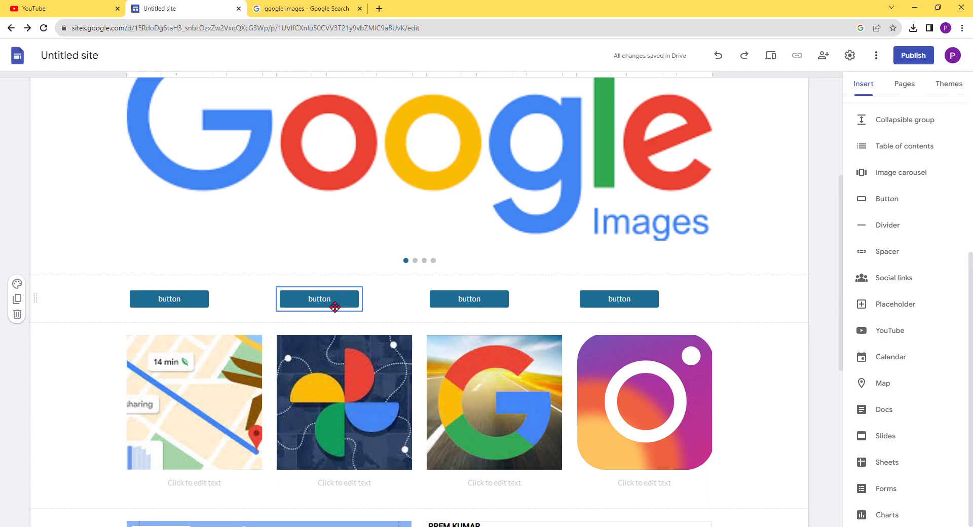
{"action": "left_click", "coordinate": [332, 307]}
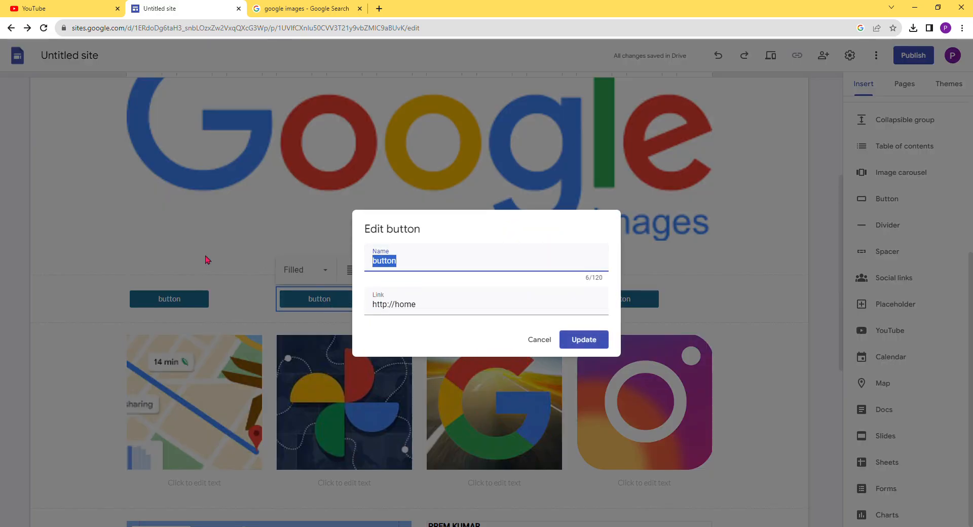
{"action": "type", "text": "gallery"}
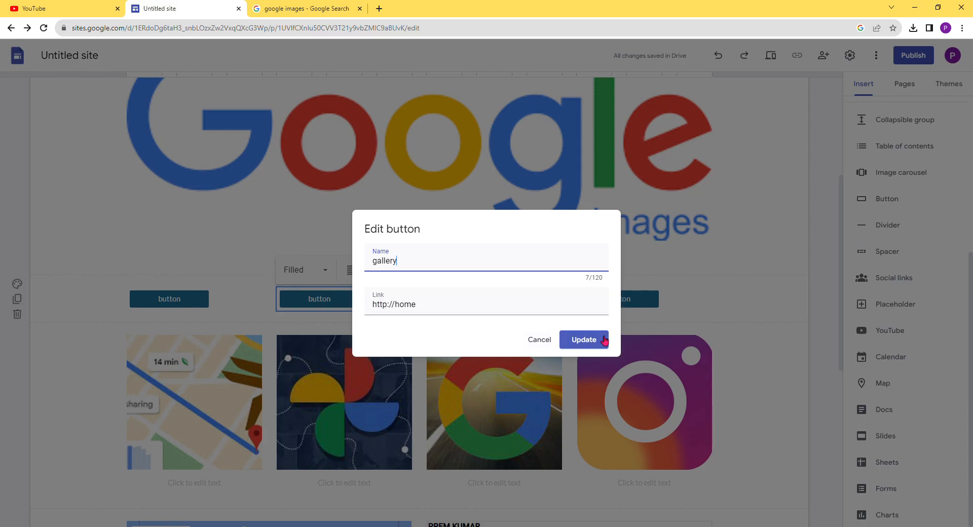
{"action": "left_click", "coordinate": [584, 339]}
Step: Rename the third button in the row to "photos"
{"action": "double_click", "coordinate": [474, 302]}
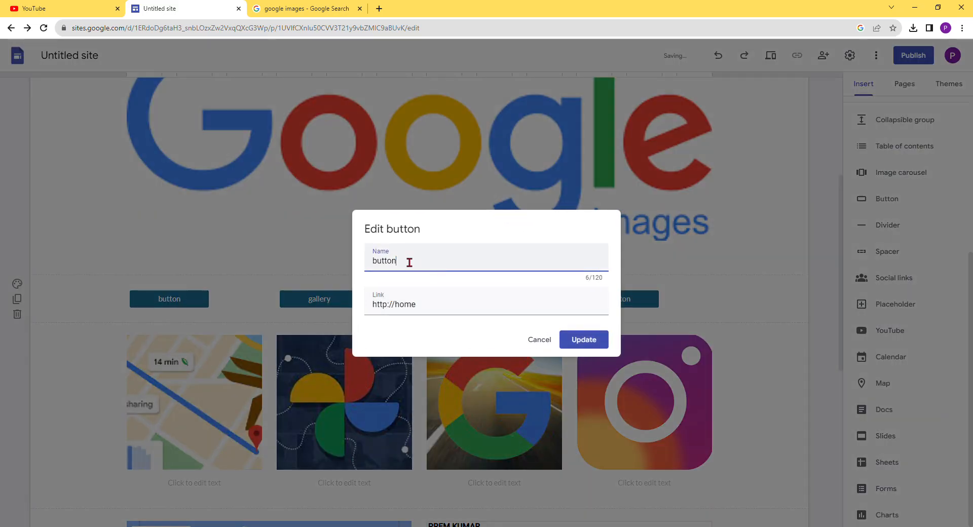
{"action": "type", "text": "photos"}
{"action": "left_click", "coordinate": [582, 339]}
Step: Rename the fourth button in the row, above the Instagram image, to "contact"
{"action": "double_click", "coordinate": [629, 304]}
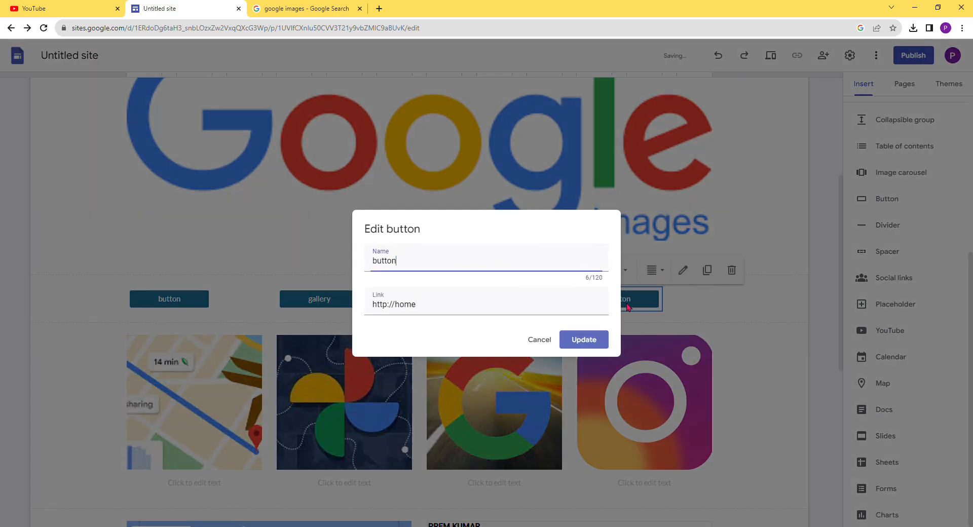
{"action": "type", "text": "contact"}
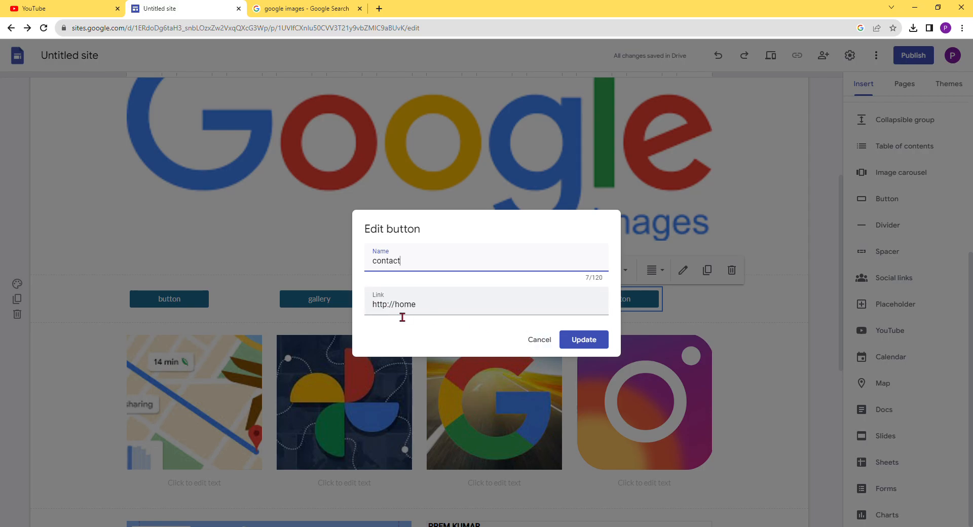
{"action": "left_click", "coordinate": [598, 341]}
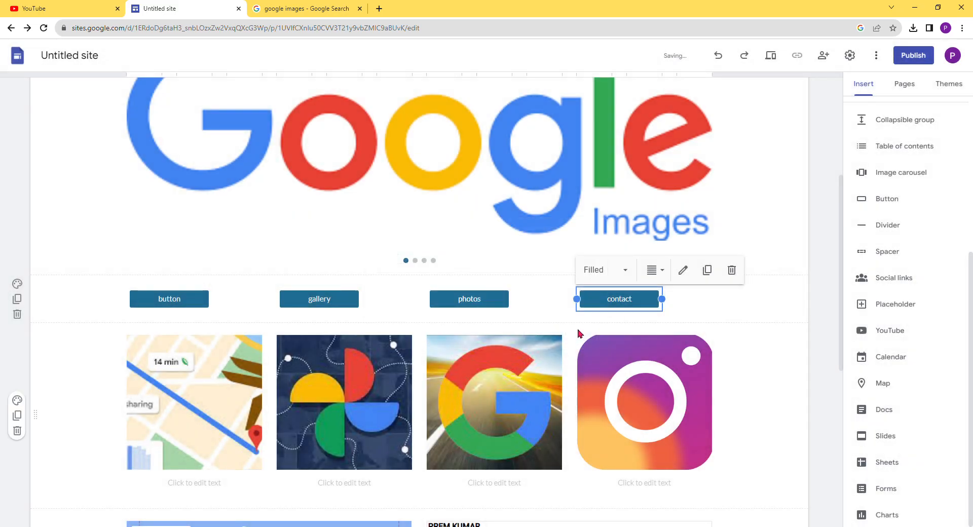
Step: Review the whole page from the header down to the map and calendar before publishing
{"action": "scroll", "coordinate": [580, 336], "scroll_direction": "down", "scroll_amount": 7}
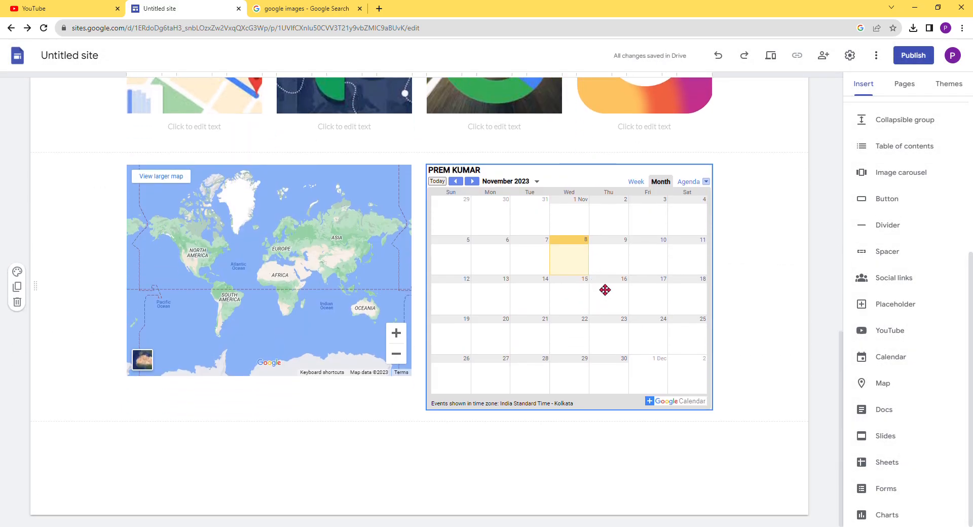
{"action": "scroll", "coordinate": [576, 162], "scroll_direction": "up", "scroll_amount": 11}
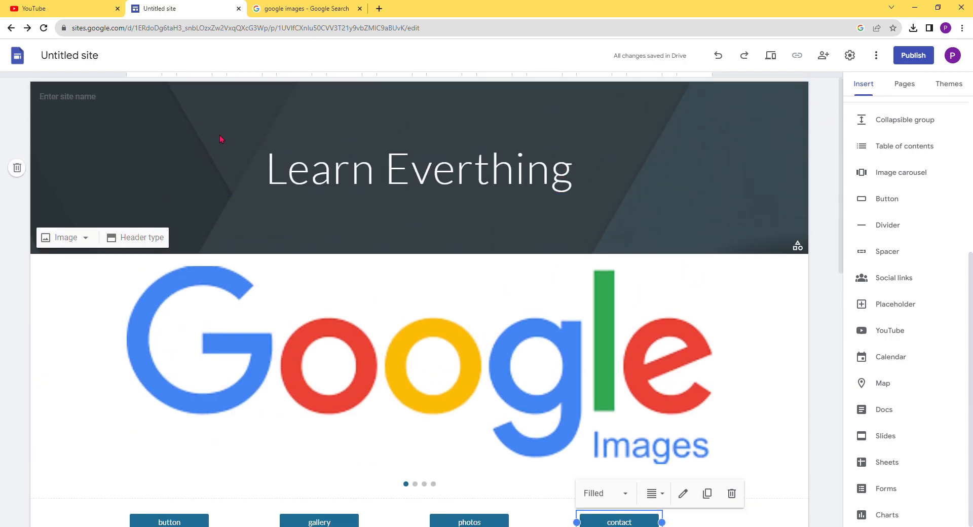
{"action": "scroll", "coordinate": [631, 269], "scroll_direction": "down", "scroll_amount": 10}
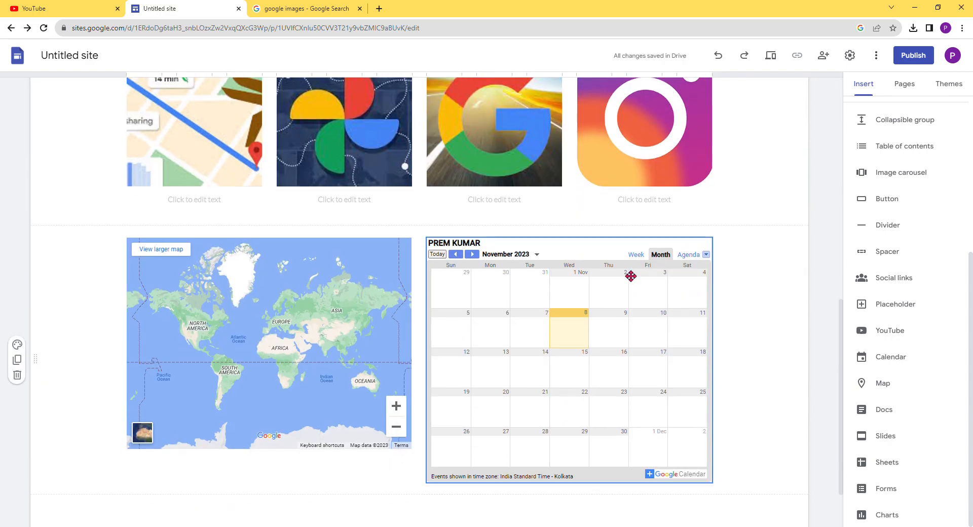
{"action": "scroll", "coordinate": [623, 279], "scroll_direction": "up", "scroll_amount": 5}
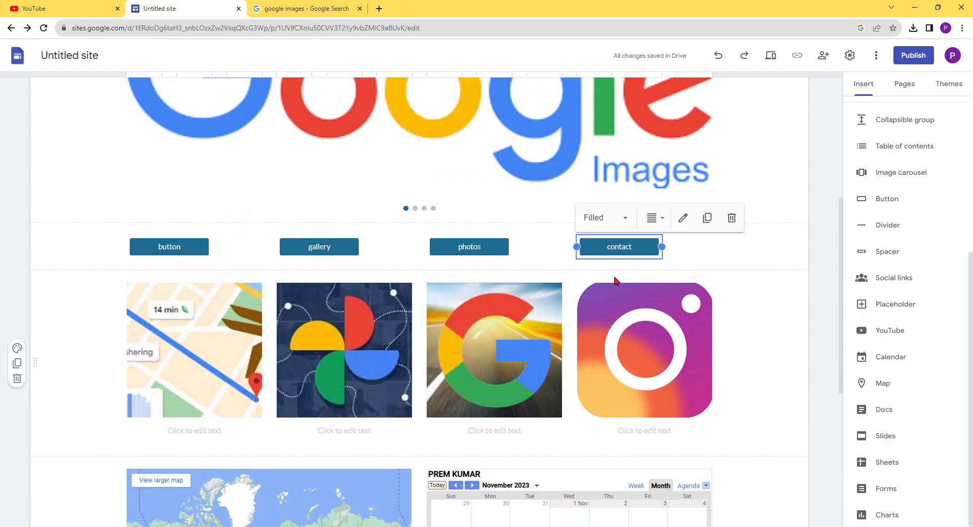
{"action": "scroll", "coordinate": [621, 282], "scroll_direction": "up", "scroll_amount": 1}
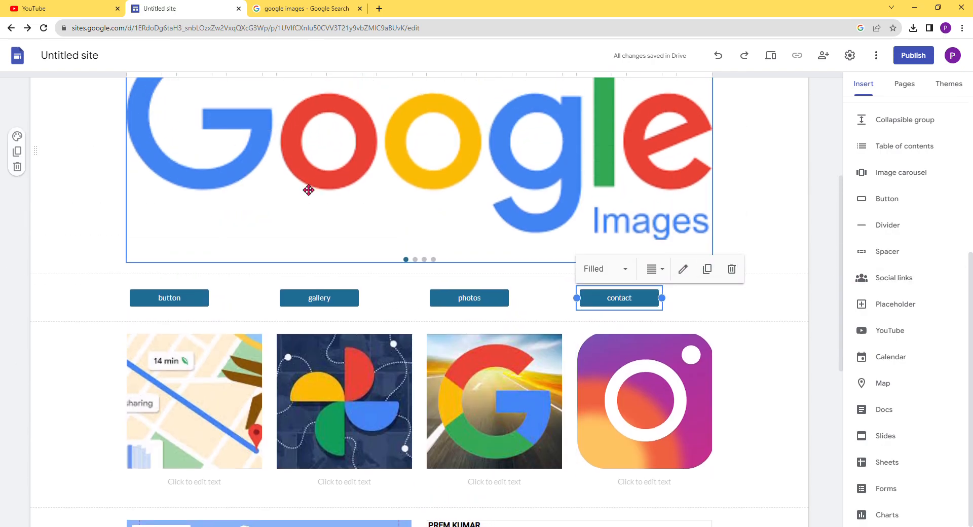
{"action": "scroll", "coordinate": [309, 190], "scroll_direction": "up", "scroll_amount": 4}
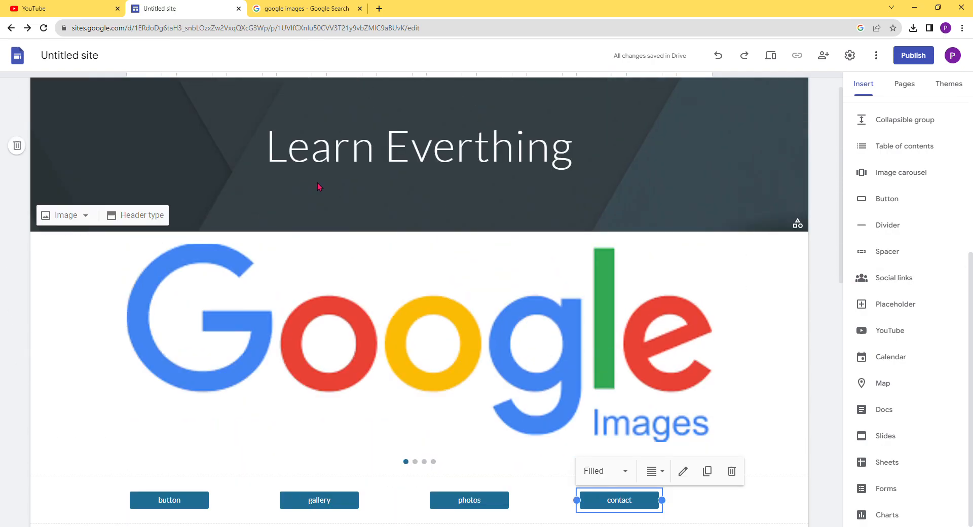
Step: Start publishing the site to the web and try "learneverything" as the web address
{"action": "left_click", "coordinate": [912, 54]}
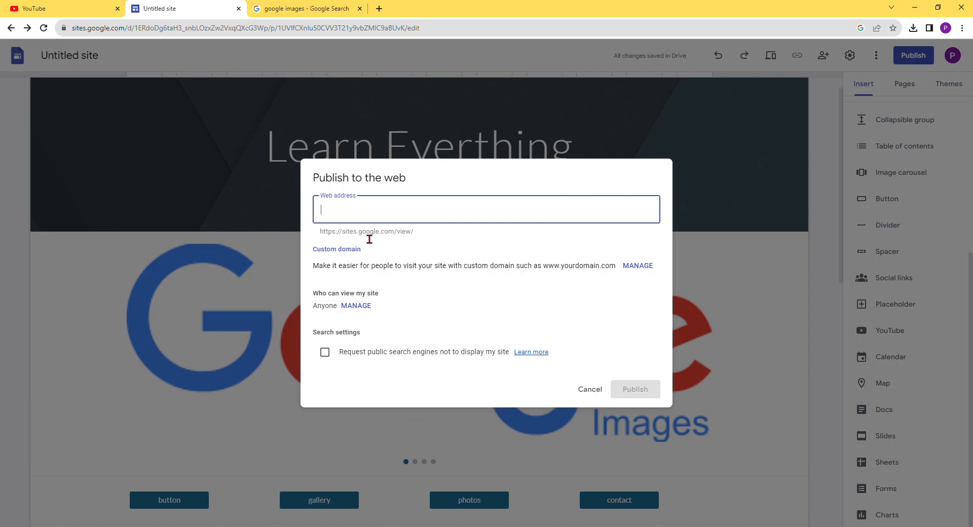
{"action": "type", "text": "learn"}
{"action": "key", "text": "BackSpace"}
{"action": "type", "text": "everyt"}
{"action": "type", "text": "i"}
{"action": "key", "text": "BackSpace"}
{"action": "type", "text": "ytihing"}
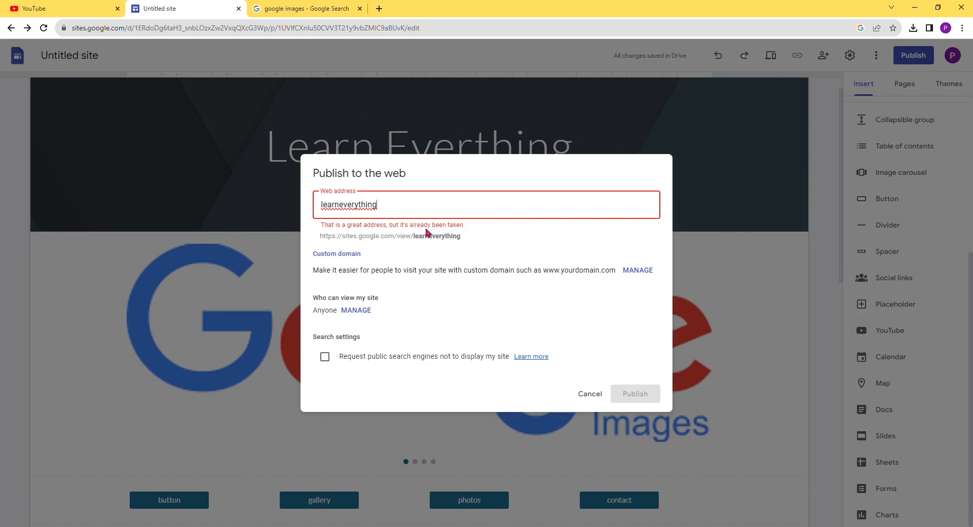
Step: Replace the web address with shorter variants, trying "learneveryth" and "learnevery000"
{"action": "left_click", "coordinate": [394, 218]}
{"action": "type", "text": "1"}
{"action": "left_click_drag", "start_coordinate": [401, 208], "coordinate": [264, 224]}
{"action": "type", "text": "lea"}
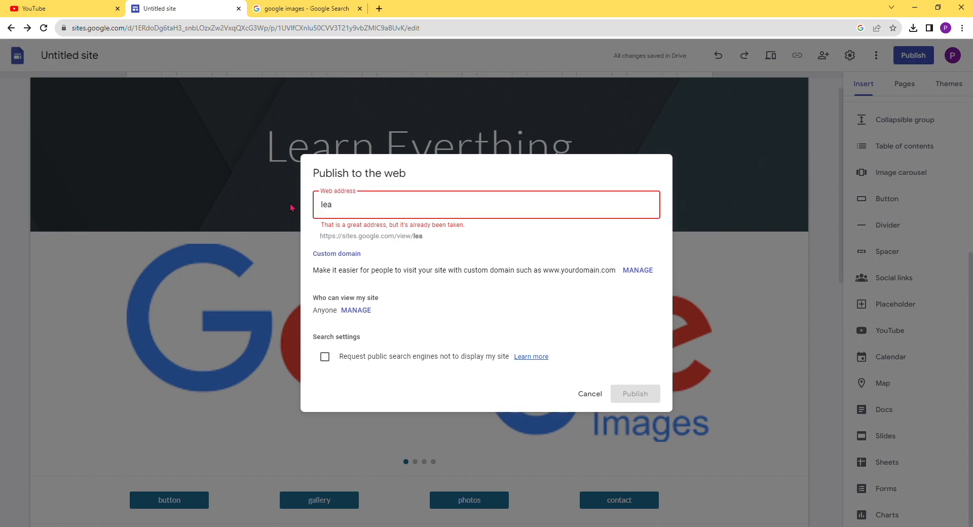
{"action": "type", "text": "ni"}
{"action": "key", "text": "BackSpace"}
{"action": "key", "text": "BackSpace"}
{"action": "key", "text": "BackSpace"}
{"action": "key", "text": "BackSpace"}
{"action": "type", "text": "lea"}
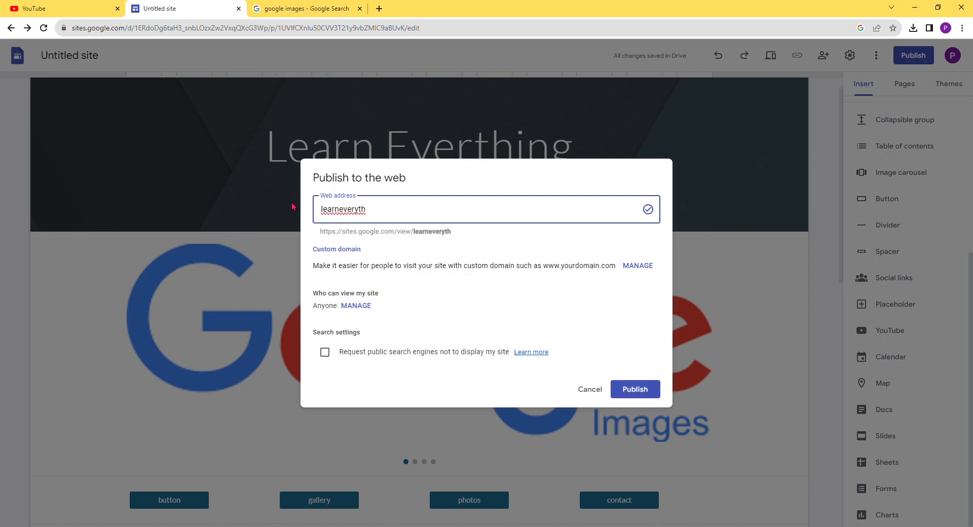
{"action": "key", "text": "BackSpace"}
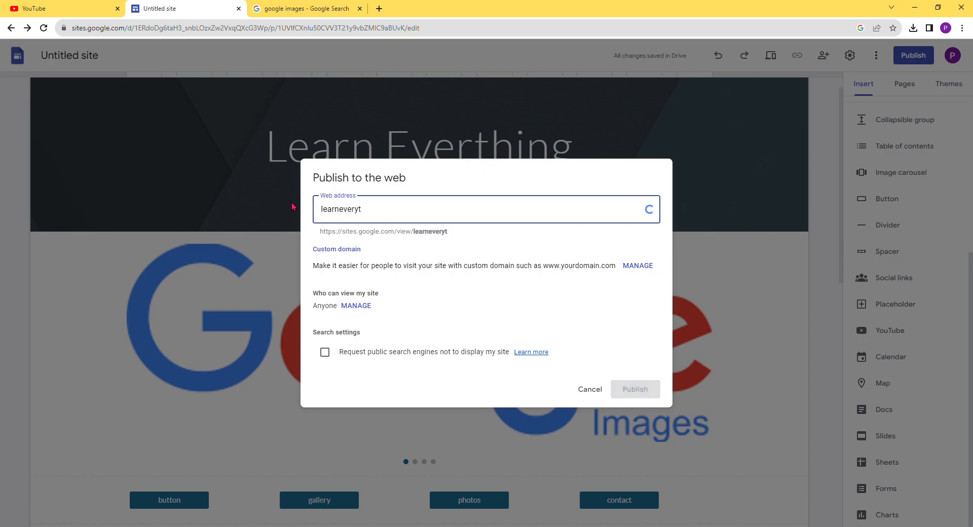
{"action": "type", "text": "000"}
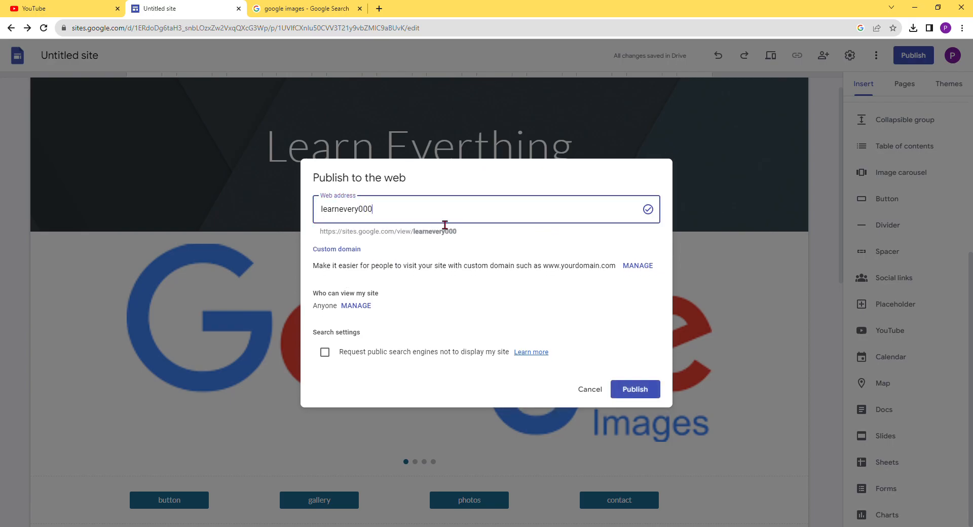
Step: Change the web address back to "learneverything" and try it with the endings "0" and "s"
{"action": "key", "text": "shift+Left"}
{"action": "key", "text": "shift+Left"}
{"action": "key", "text": "BackSpace"}
{"action": "key", "text": "BackSpace"}
{"action": "type", "text": "thing"}
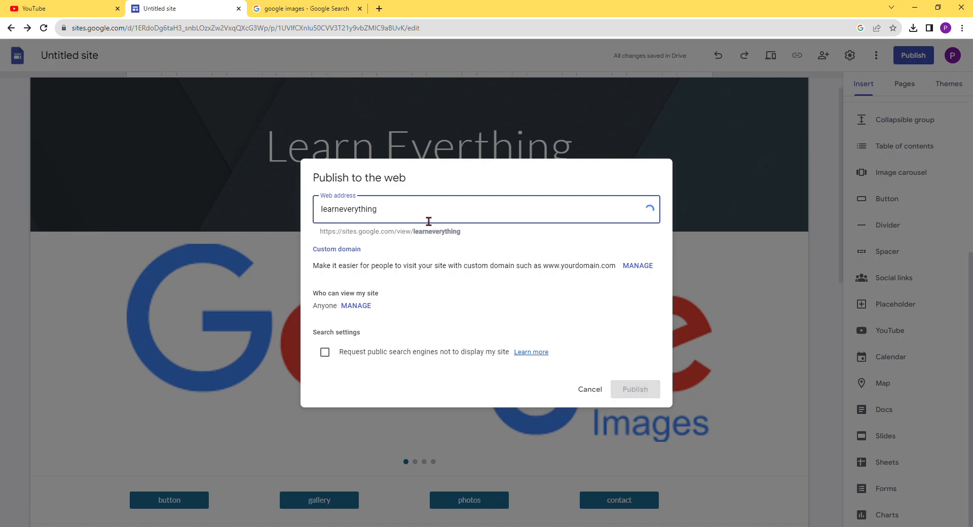
{"action": "type", "text": "0"}
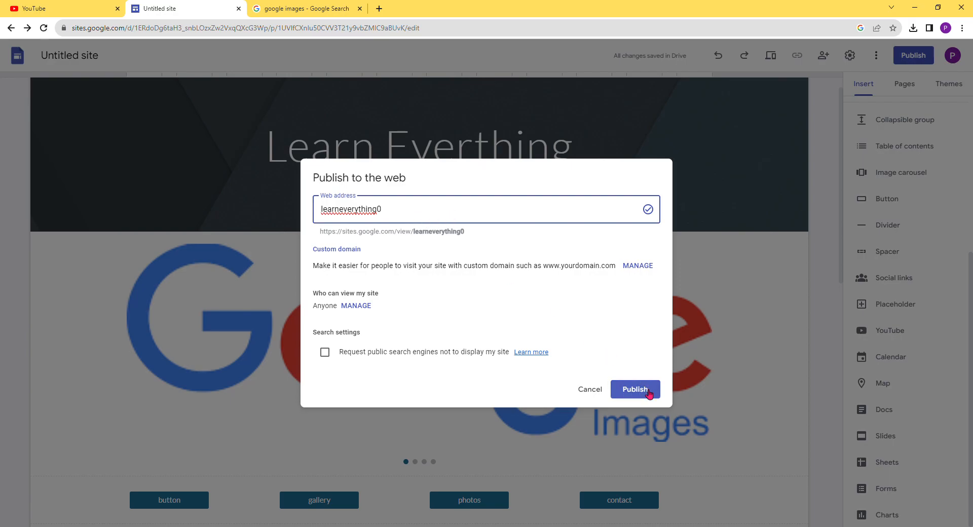
{"action": "key", "text": "BackSpace"}
{"action": "type", "text": "s"}
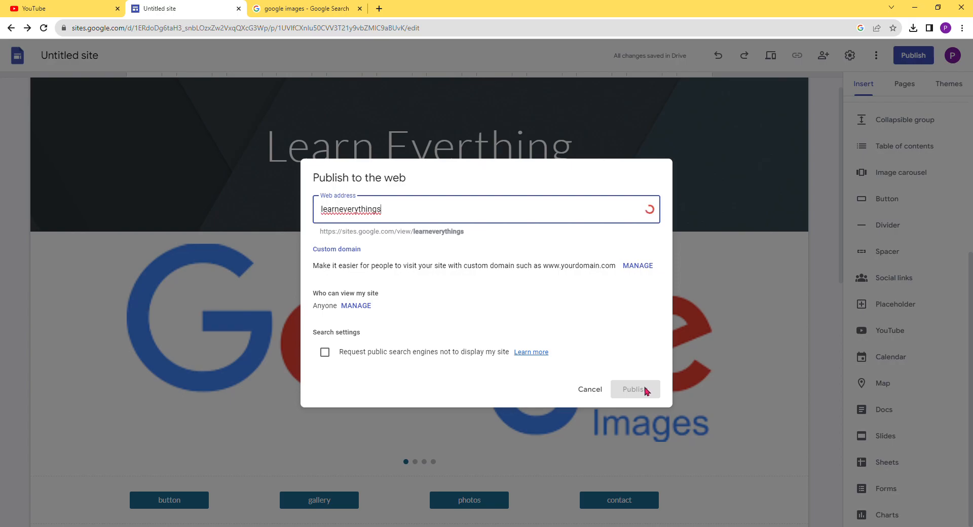
{"action": "key", "text": "BackSpace"}
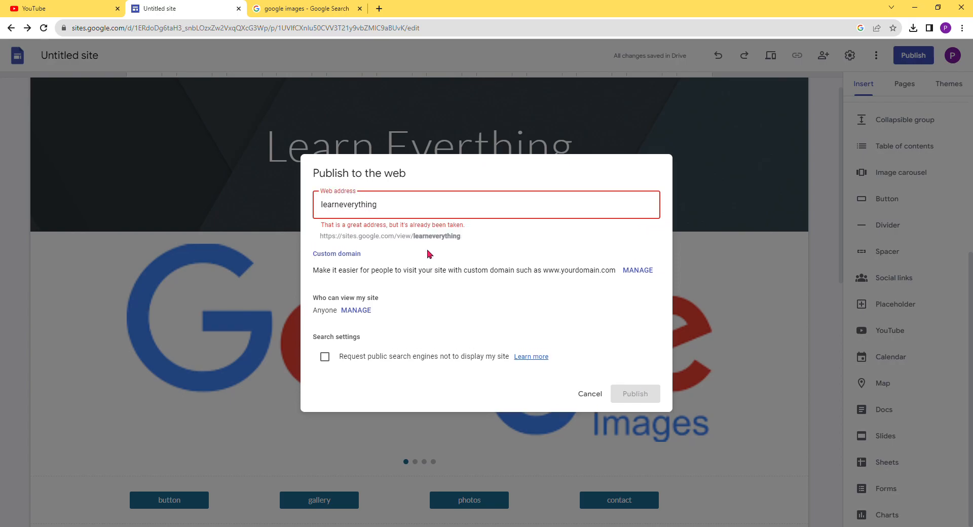
Step: Set the web address to "learneverythingo" and publish the site
{"action": "type", "text": "o"}
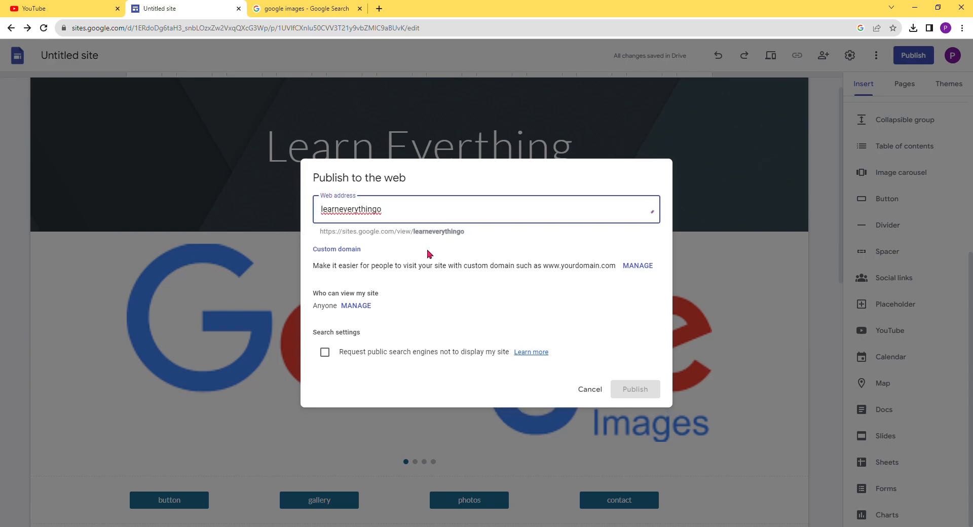
{"action": "left_click", "coordinate": [641, 389]}
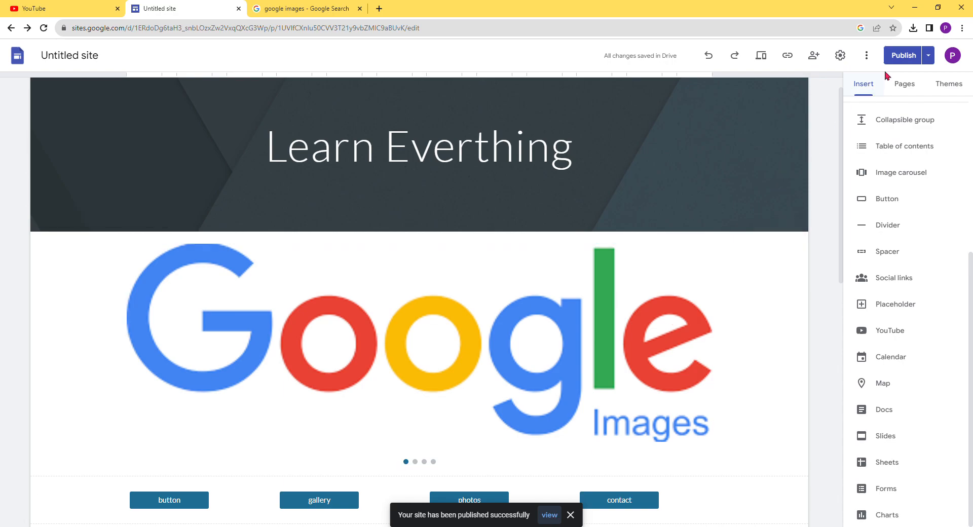
Step: Open the review of unpublished changes, dismiss its introduction and return to the editor
{"action": "left_click", "coordinate": [912, 53]}
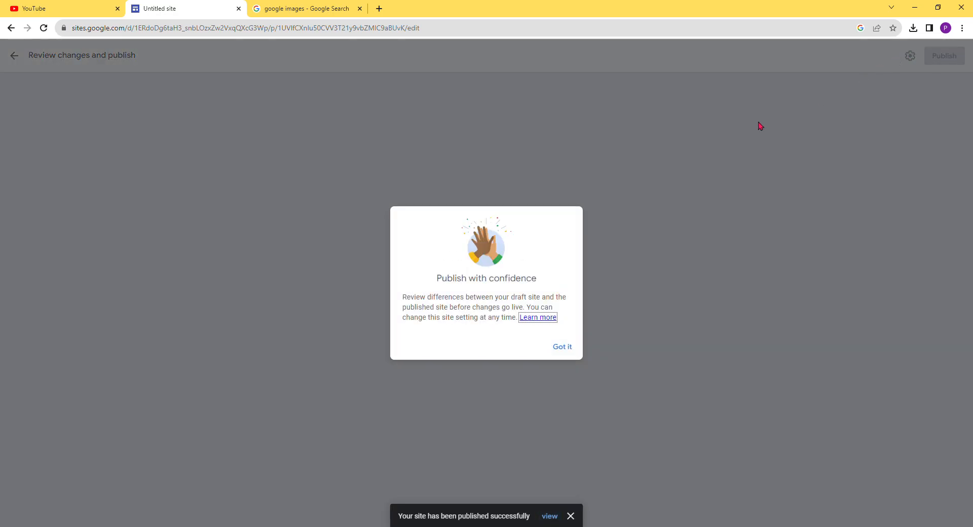
{"action": "left_click", "coordinate": [563, 347]}
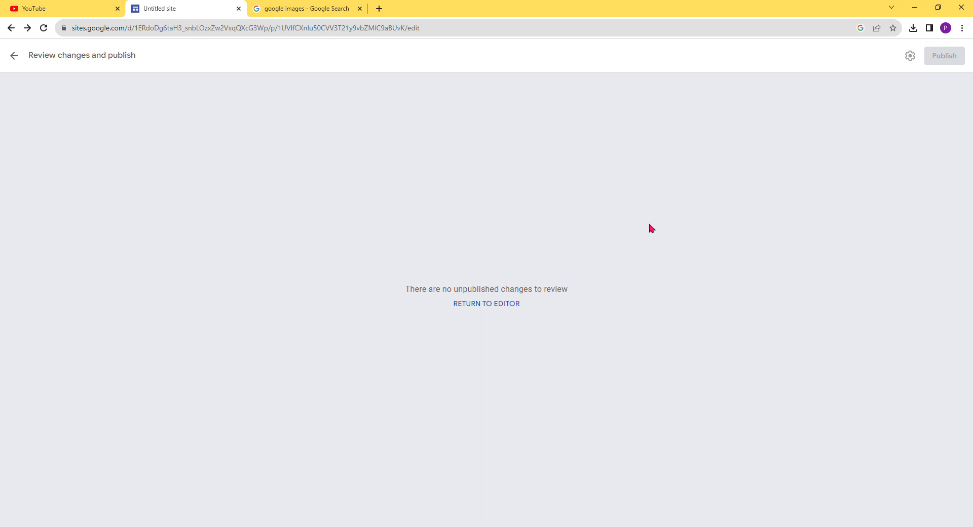
{"action": "left_click", "coordinate": [509, 304]}
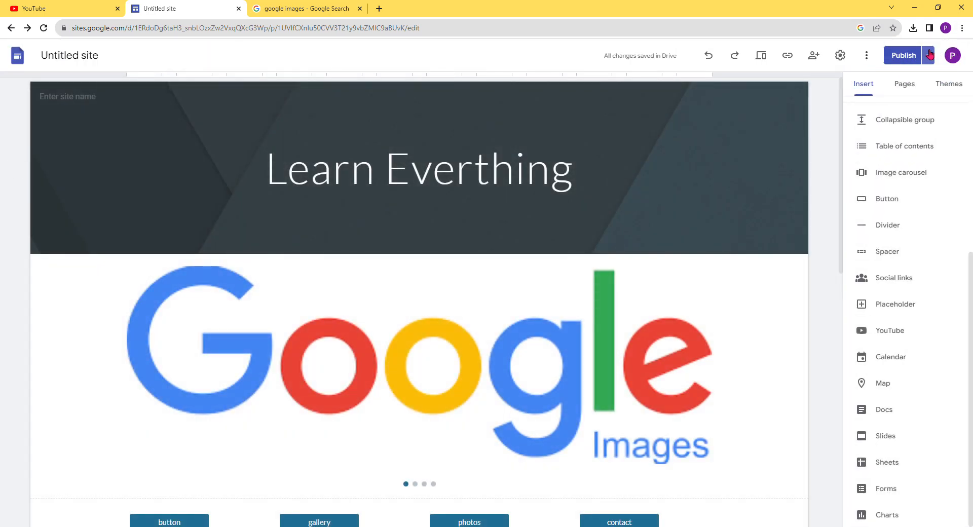
Step: Open the published site and check its home page content and its web address
{"action": "left_click", "coordinate": [929, 55]}
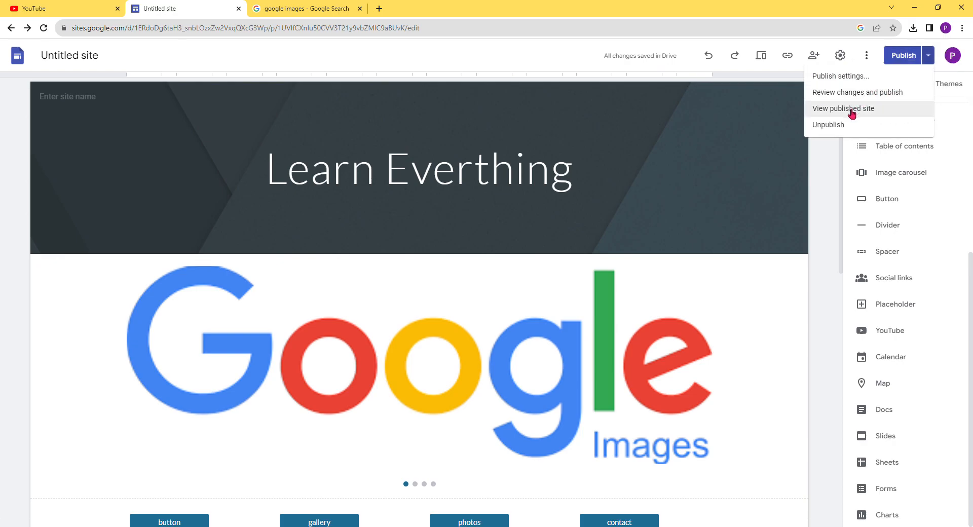
{"action": "left_click", "coordinate": [852, 109]}
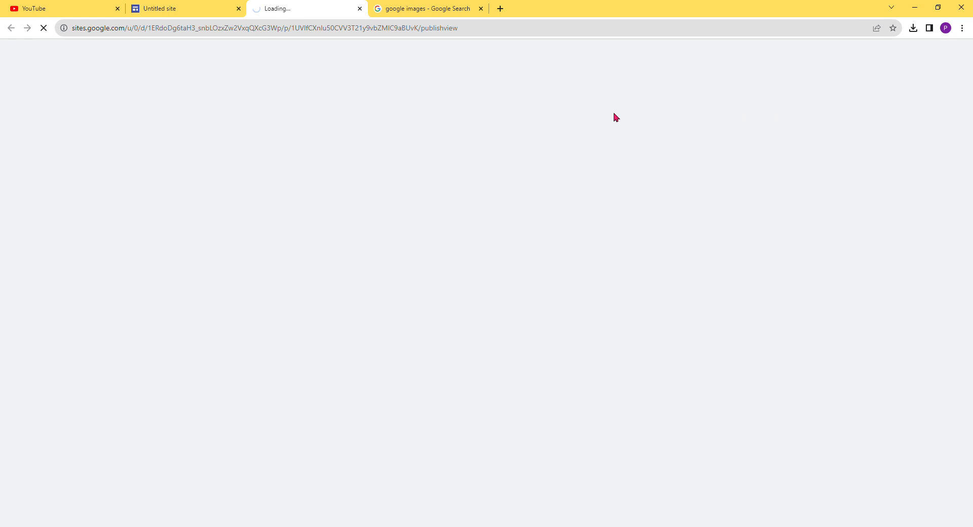
{"action": "scroll", "coordinate": [458, 204], "scroll_direction": "down", "scroll_amount": 4}
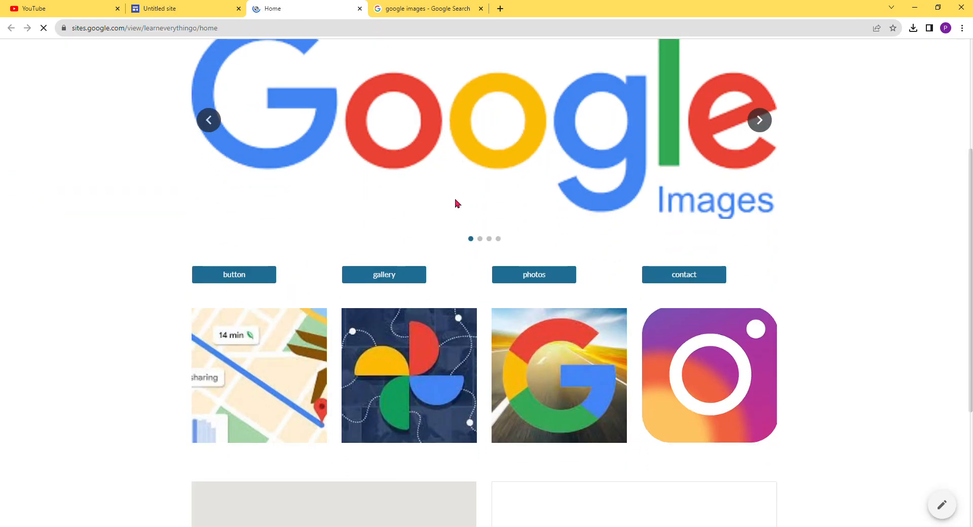
{"action": "scroll", "coordinate": [457, 203], "scroll_direction": "down", "scroll_amount": 3}
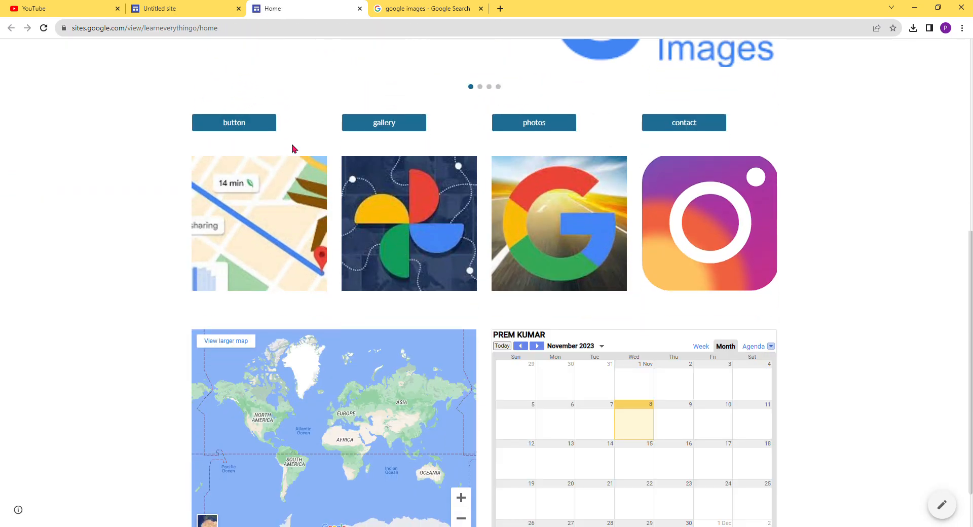
{"action": "scroll", "coordinate": [288, 152], "scroll_direction": "down", "scroll_amount": 1}
{"action": "scroll", "coordinate": [258, 101], "scroll_direction": "up", "scroll_amount": 3}
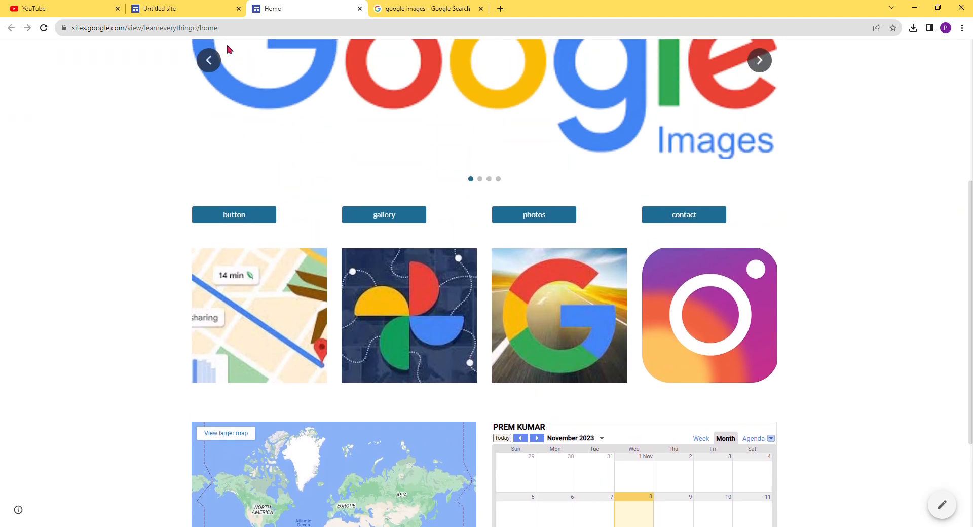
{"action": "left_click", "coordinate": [233, 34]}
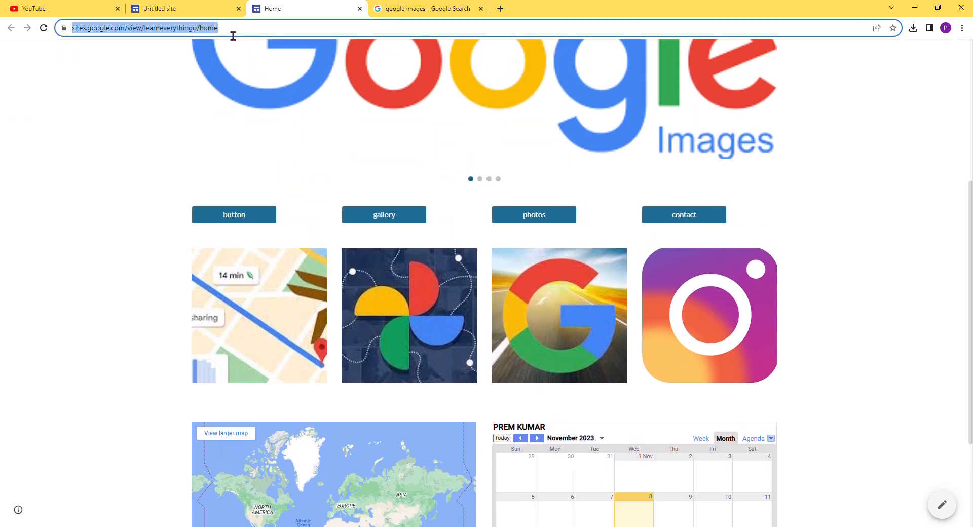